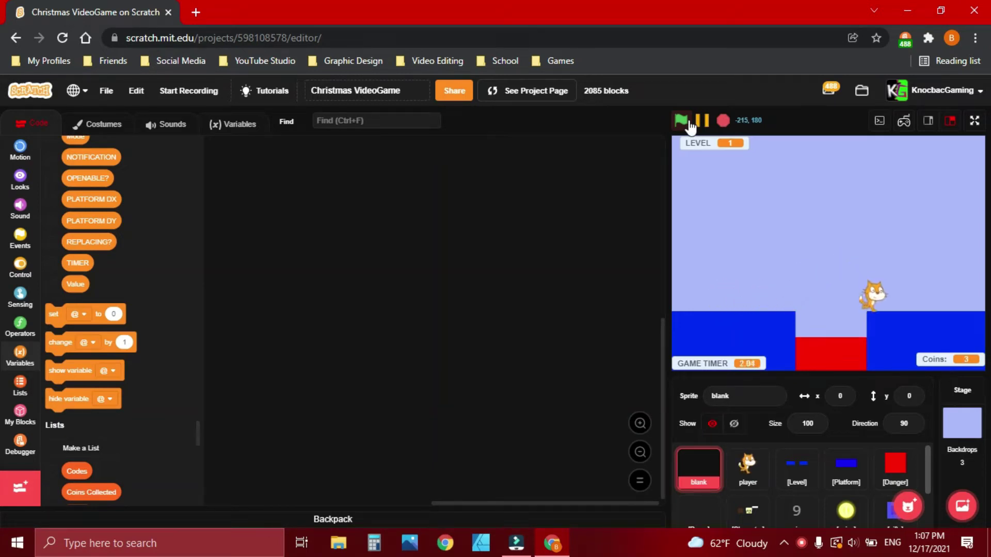
- Play level 1 over the red pit, then collect both coins on level 2
key("Right")
key("Up")
key("Up")
key("Left")
key("Right")
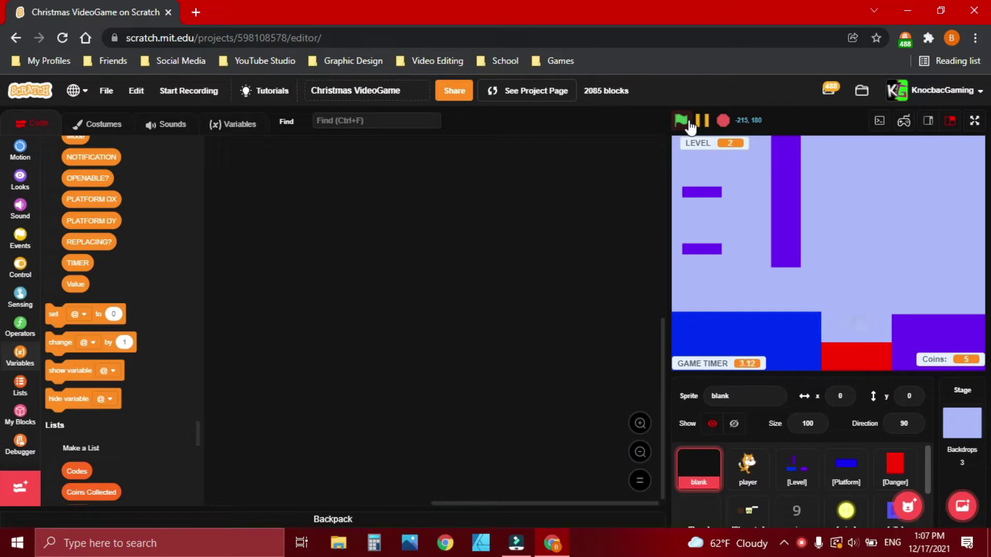
- Jump onto the middle blue platform and up through the top opening to level 104
key("Left")
key("Up")
key("Right")
key("Up")
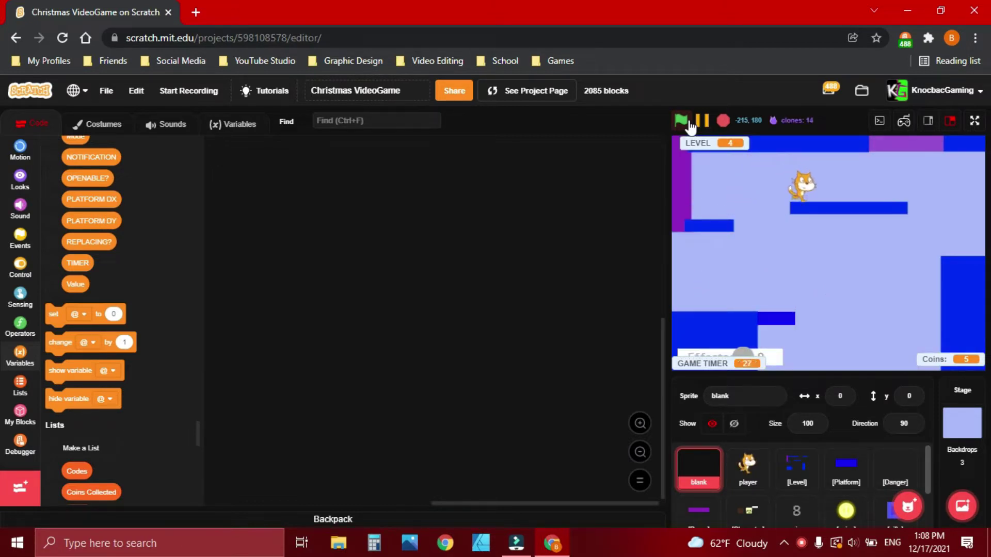
key("Right")
key("Up")
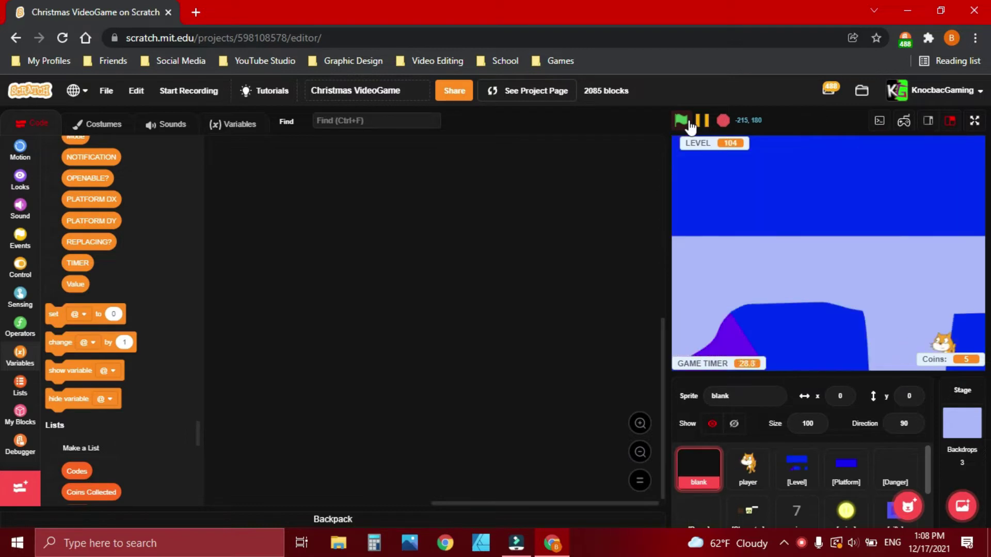
- Run through level 105, jumping the gap and doubling back for the coin
key("Right")
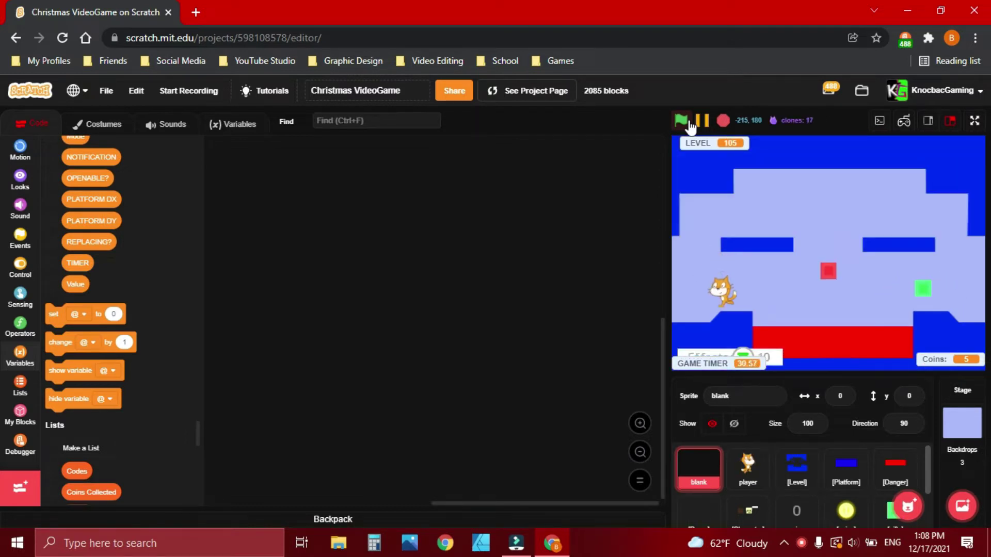
key("Right")
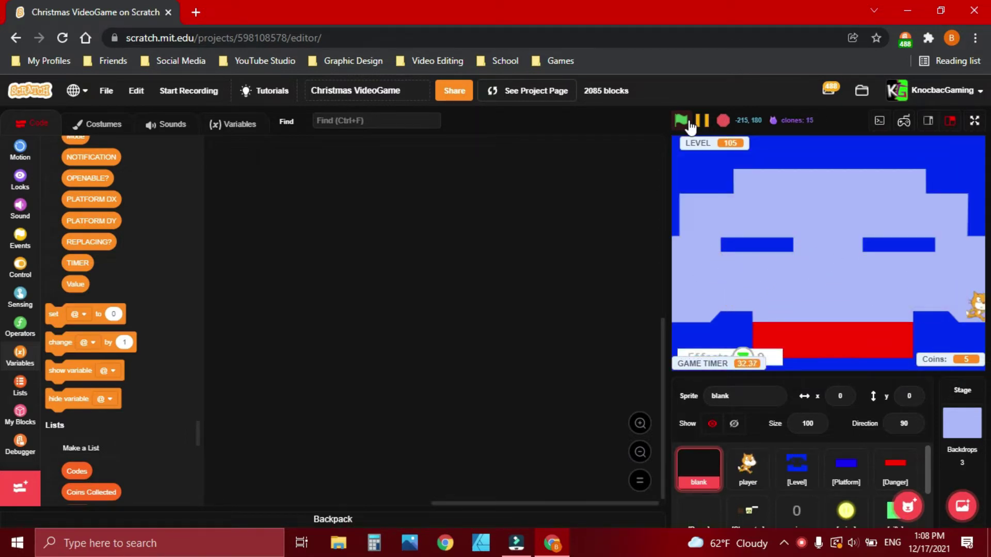
key("Right")
key("Up")
key("Left")
key("Left")
key("Up")
key("Right")
key("Up")
key("Right")
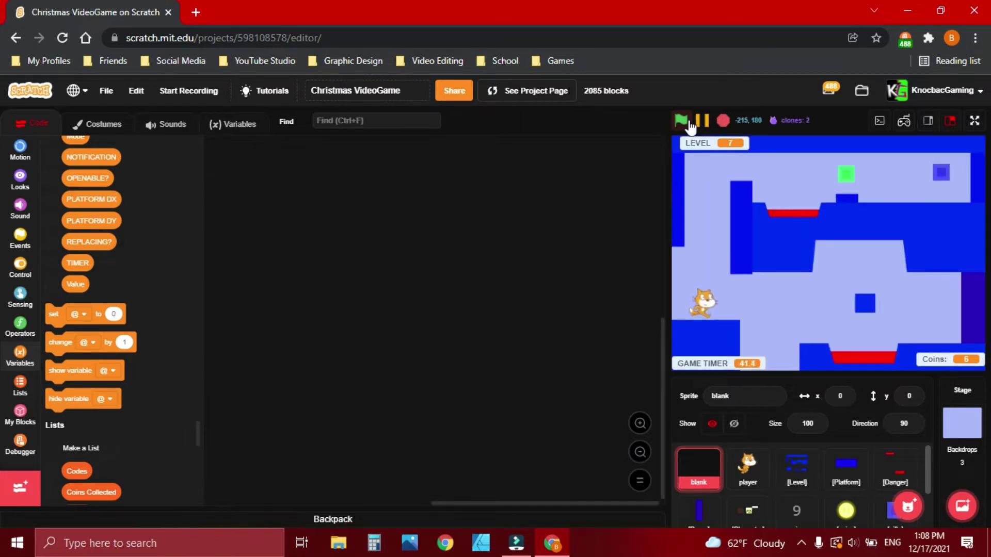
- Exit into level 7, climb toward the red danger and explore the left side after respawning
key("Up")
key("Up")
key("Right")
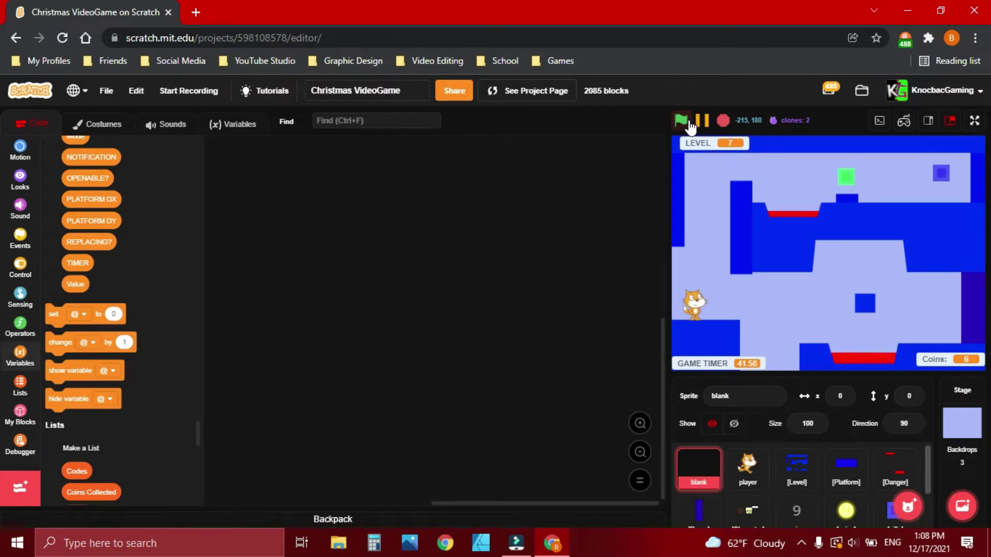
key("Up")
key("Right")
key("Left")
key("Up")
key("Right")
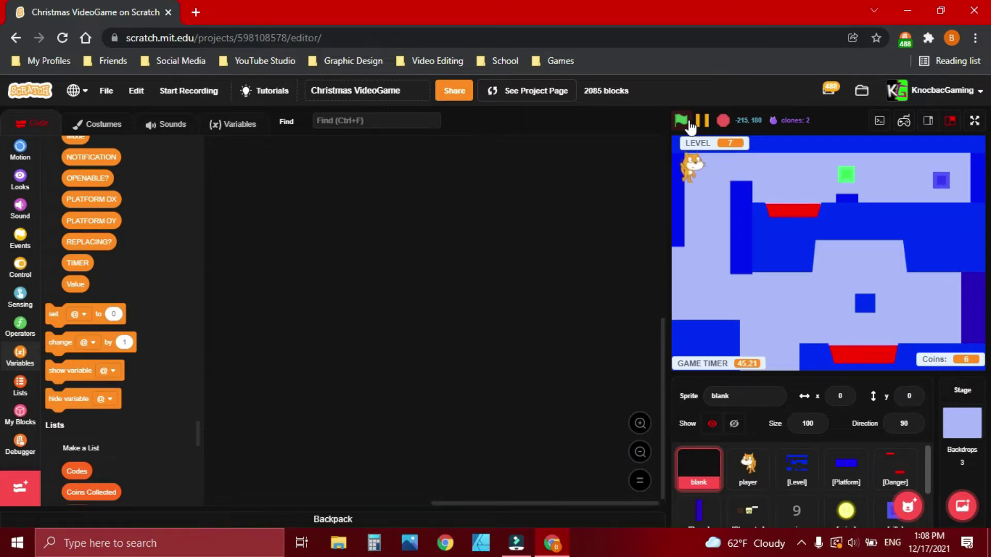
- Run across level 3 onto a platform, then jump onto the blue pillar
key("Right")
key("Up")
key("Up")
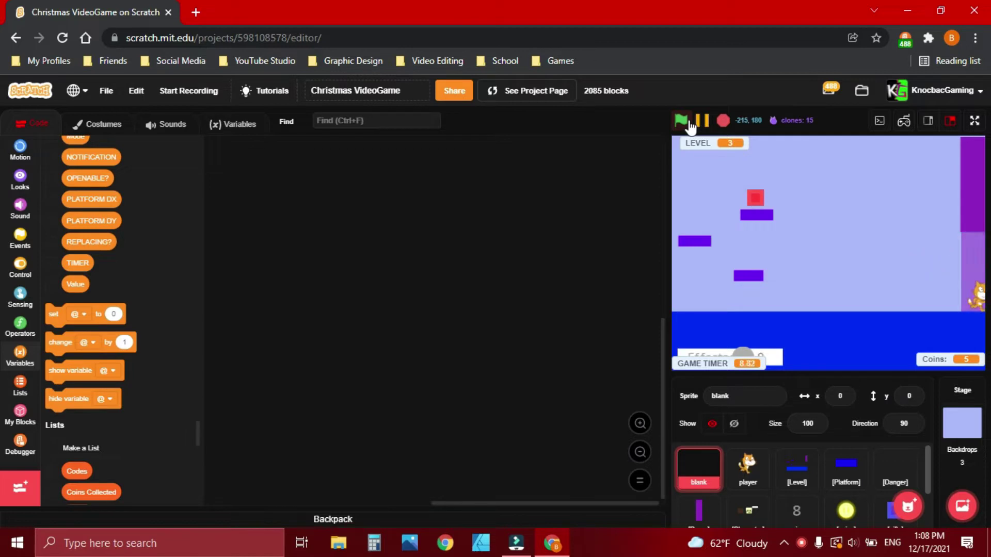
key("Right")
key("Up")
key("Up")
key("Left")
key("Up")
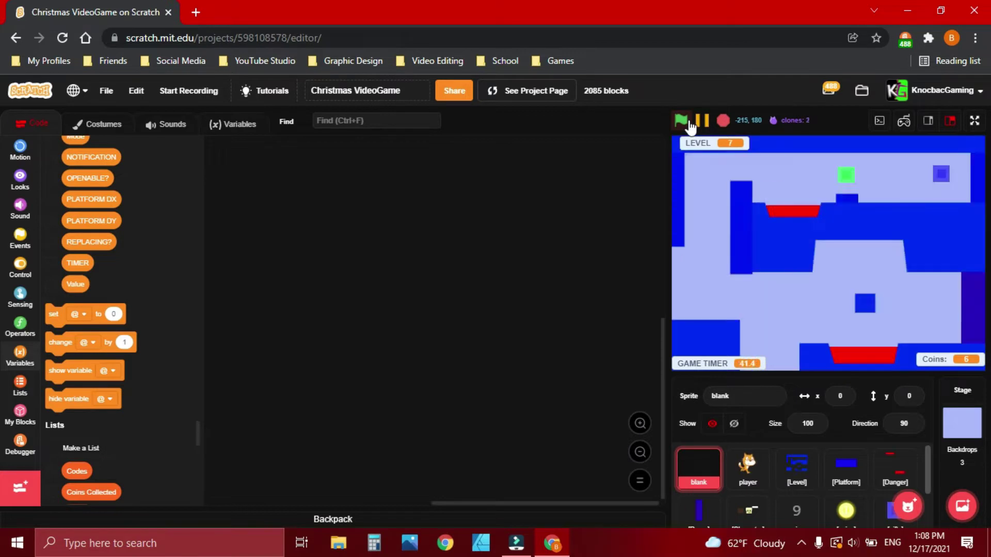
key("Up")
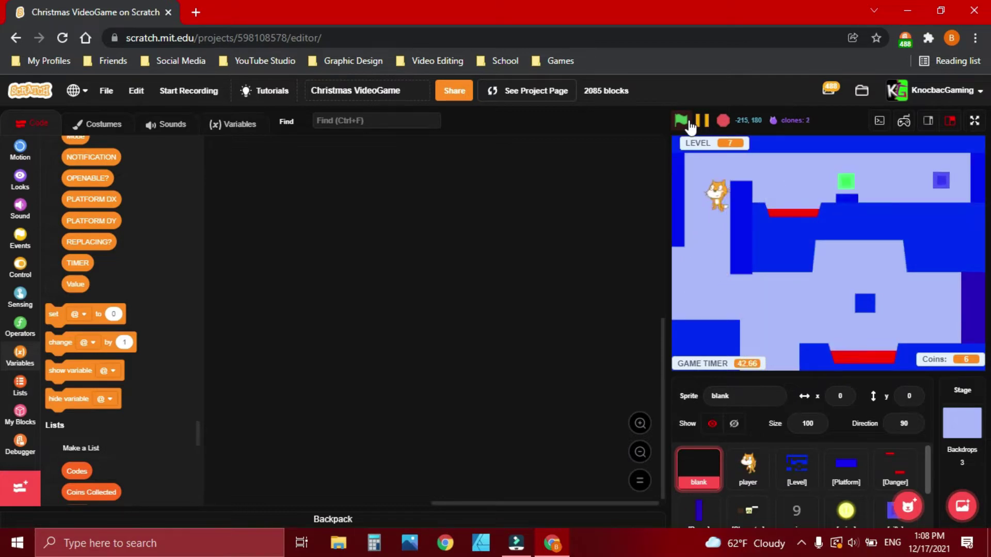
key("Right")
key("Right")
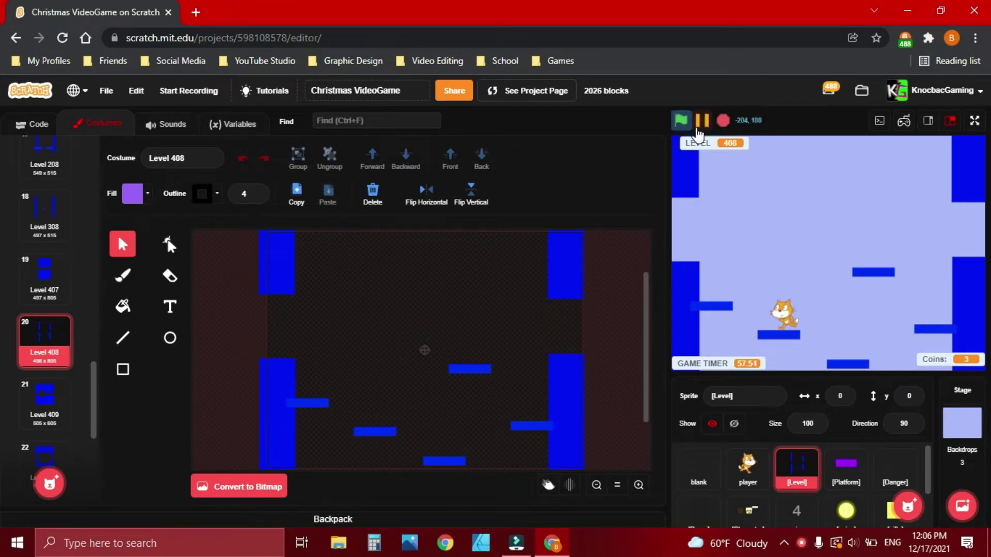
- Test moving on level 408, then walk off its left edge into level 407
key("Left")
key("Up")
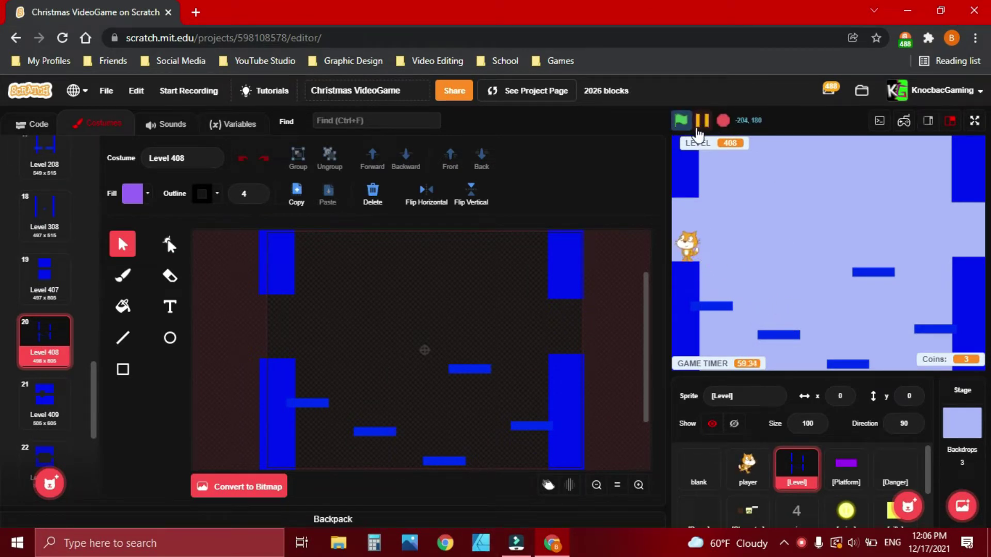
key("Right")
key("Up")
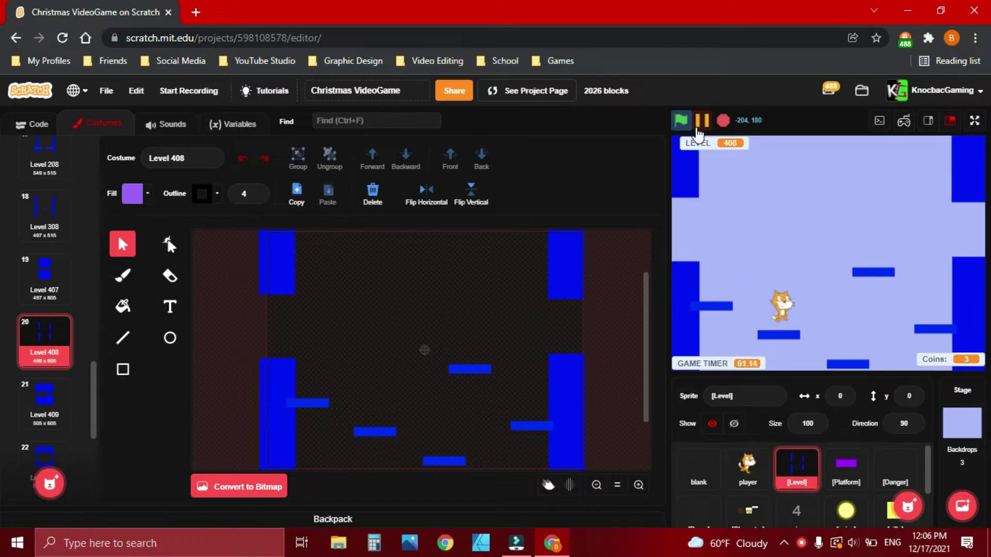
key("Left")
key("Left")
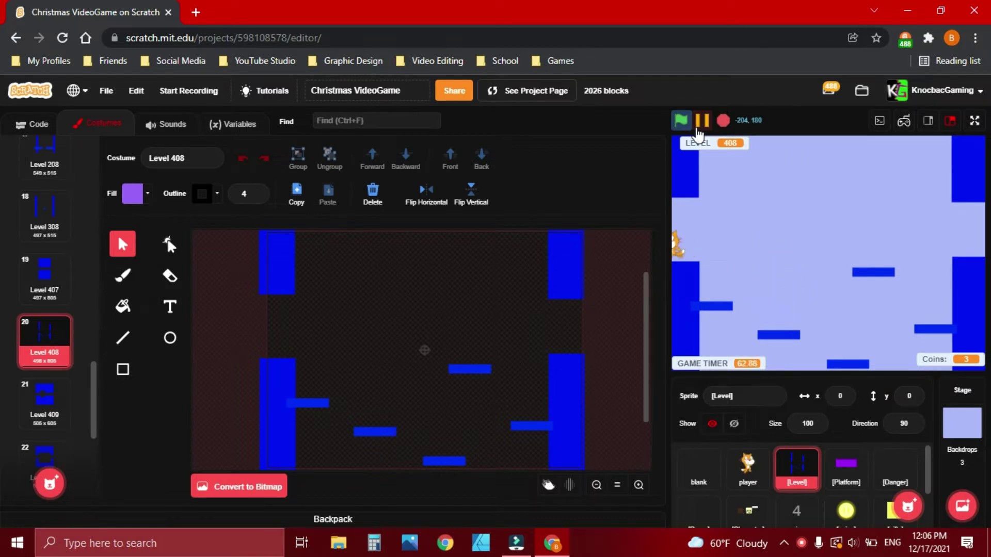
key("Up")
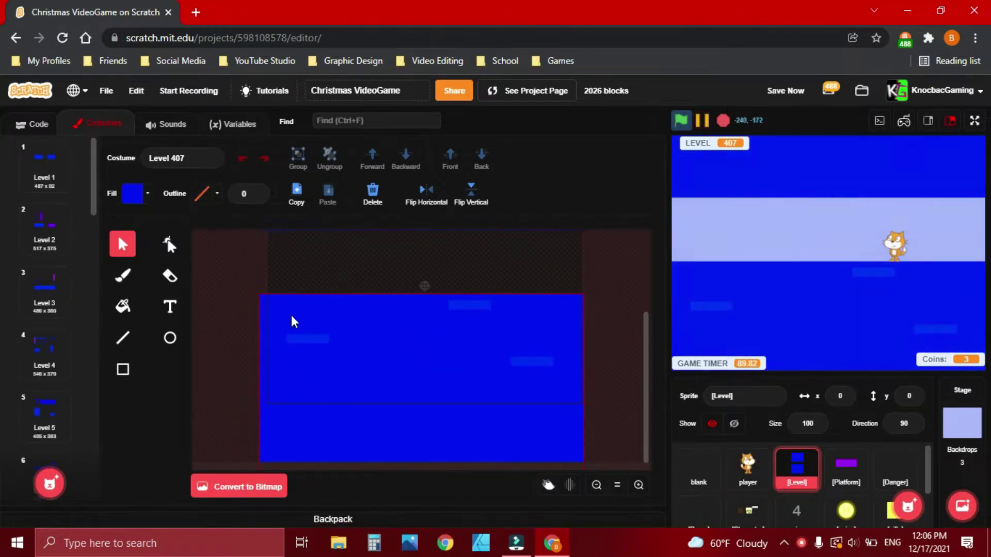
- Add two pointed top-edge points to the blue floor, drag them down and straighten the walls
left_click(389, 332)
left_click(171, 244)
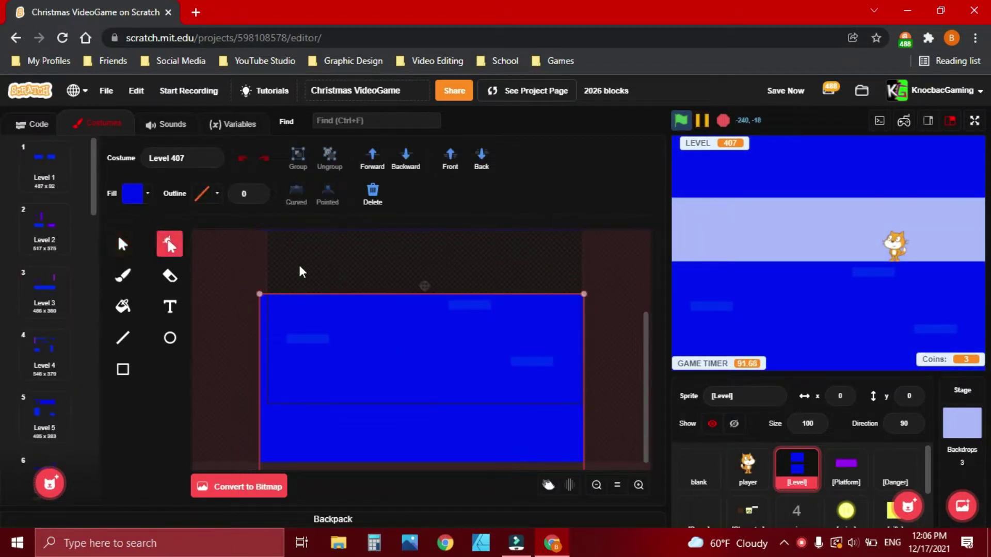
left_click(446, 294)
left_click(327, 194)
left_click(368, 296)
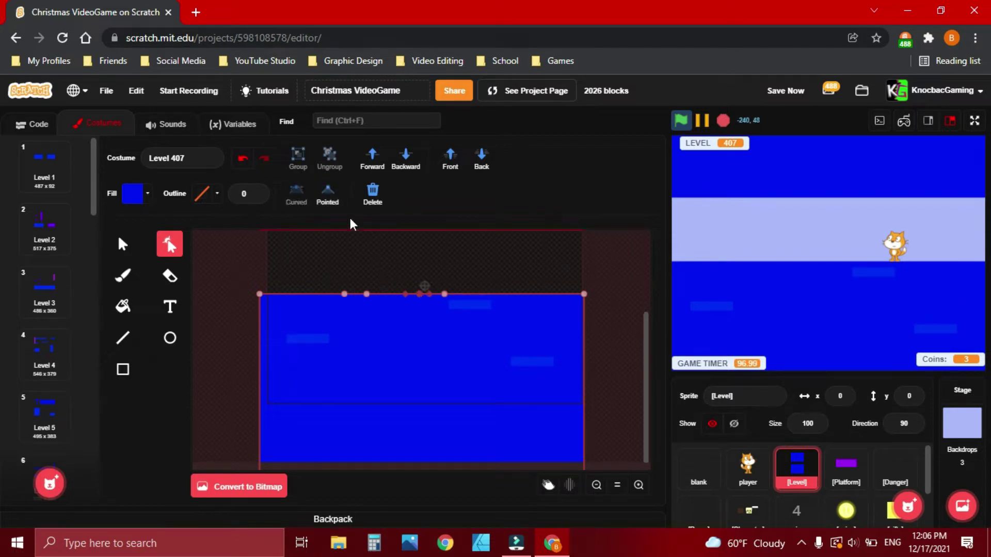
left_click(332, 200)
left_click_drag(367, 295, 367, 411)
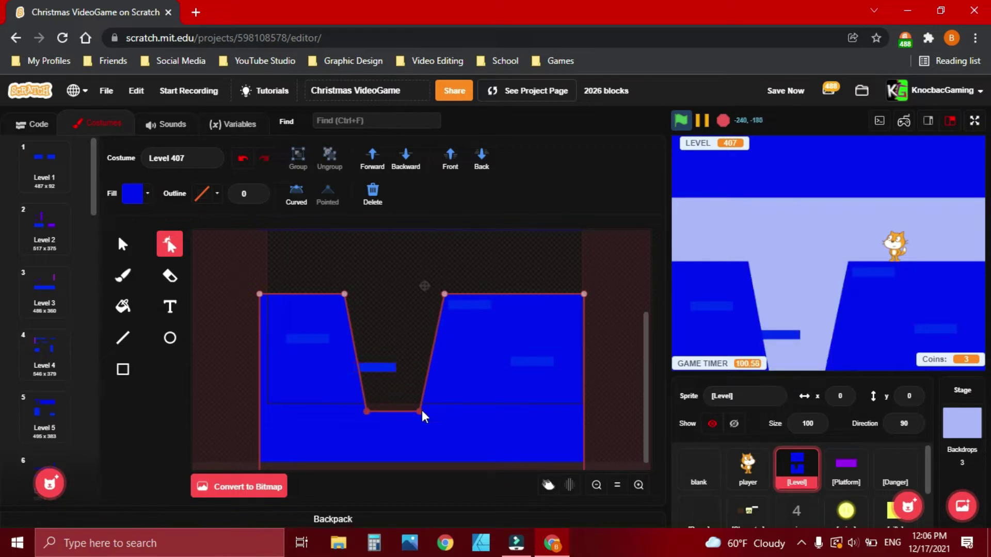
left_click_drag(422, 416, 442, 422)
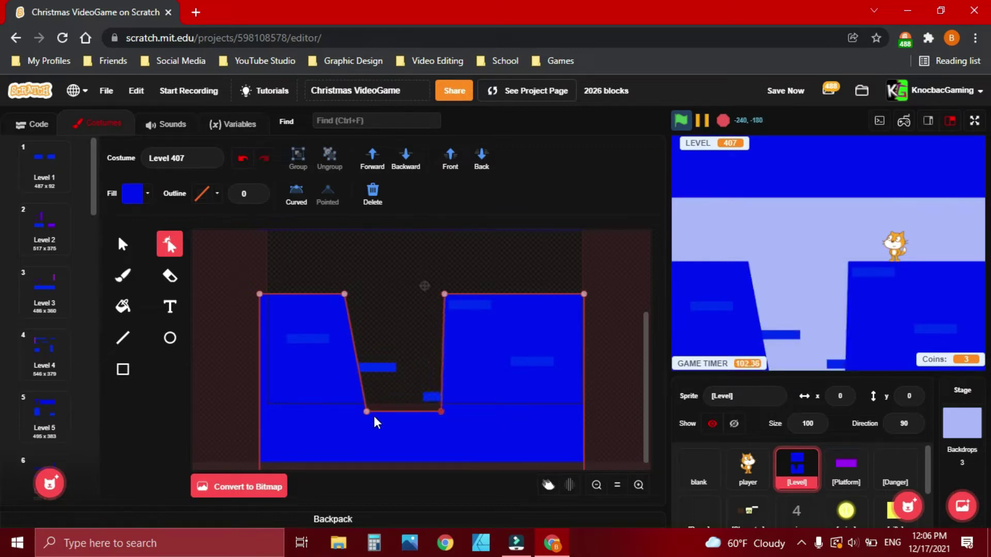
left_click_drag(365, 413, 347, 411)
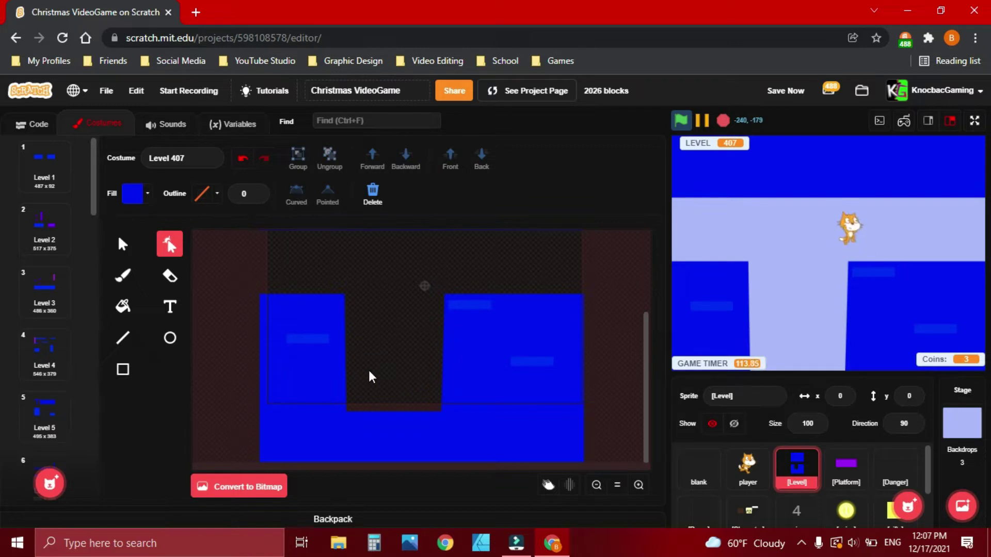
scroll(774, 465, "down", 3)
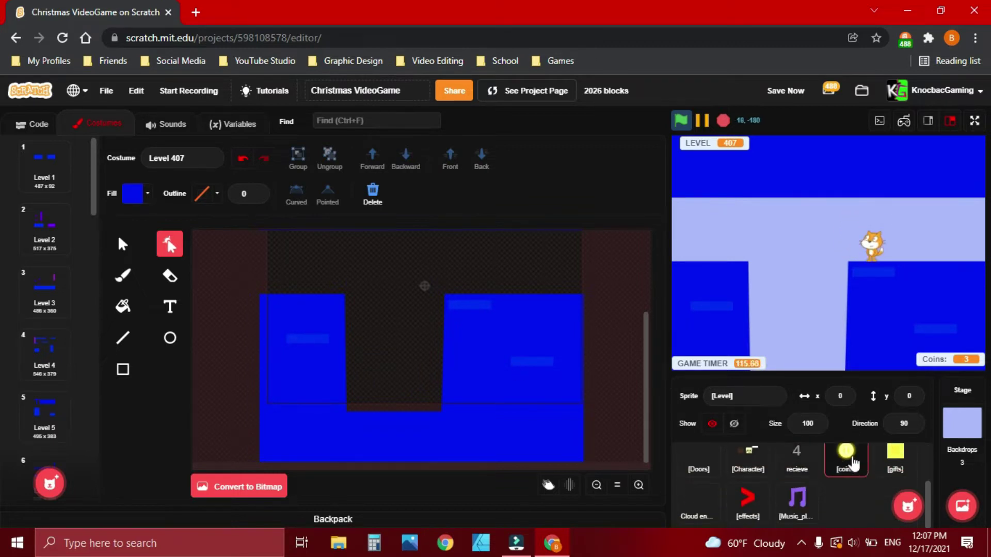
- Centre the Doors sprite's purple rectangle, rotate it flat and drop it into the pit bottom
left_click(711, 474)
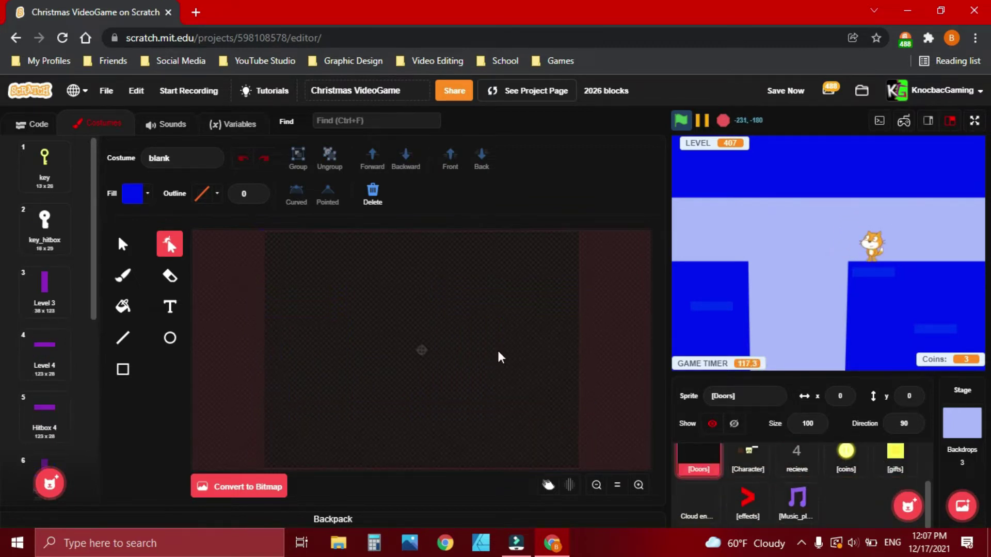
scroll(848, 471, "up", 1)
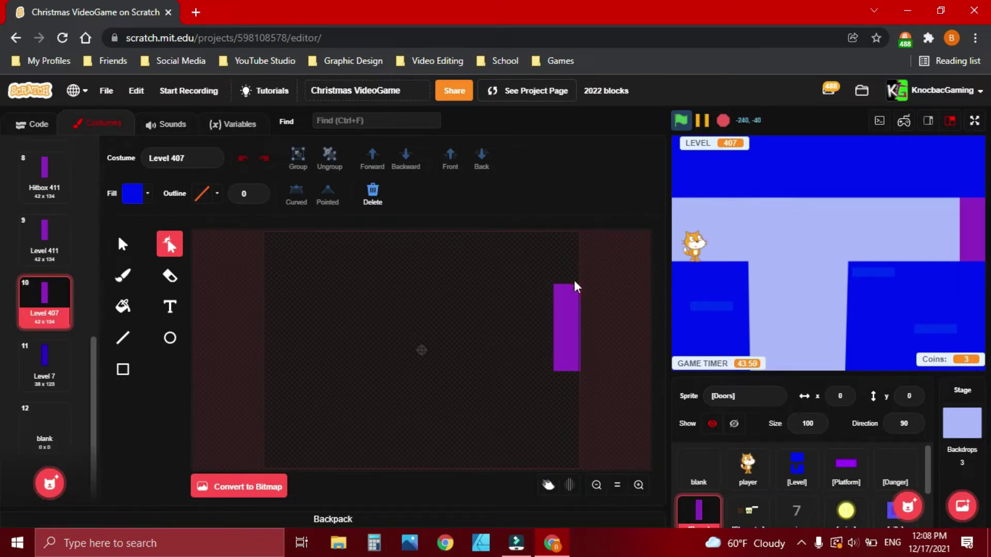
left_click_drag(573, 290, 392, 364)
left_click(113, 240)
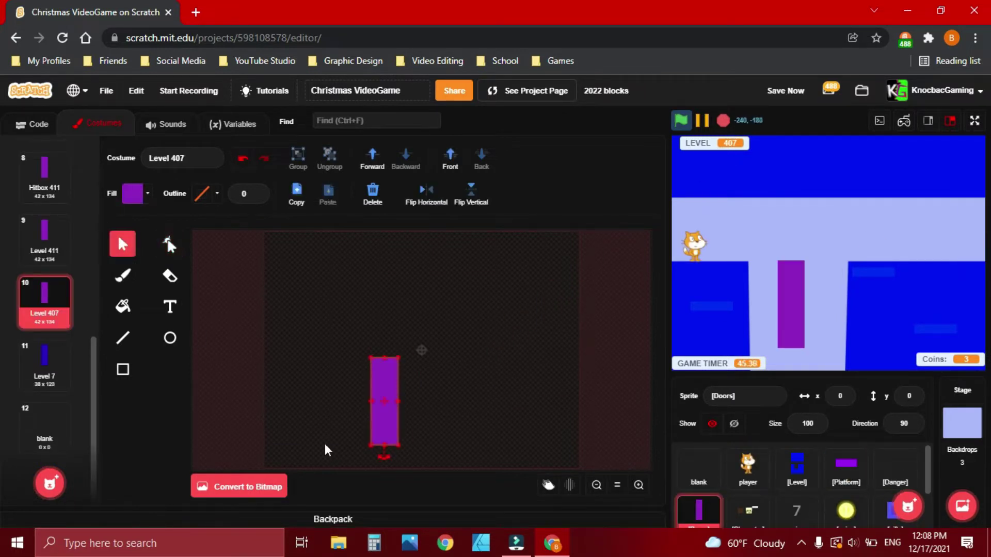
mouse_move(387, 456)
left_mouse_down()
mouse_move(440, 422)
mouse_move(401, 467)
left_mouse_up()
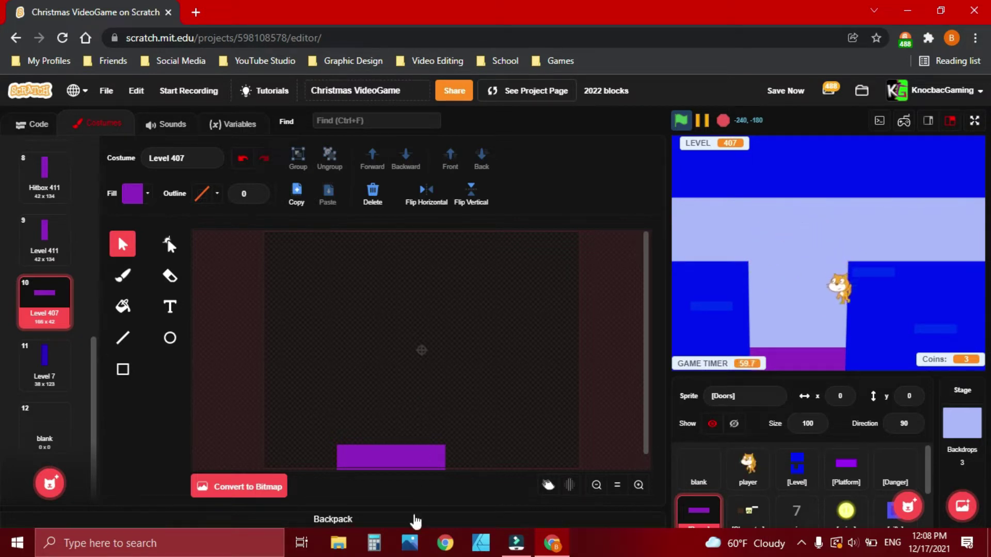
mouse_move(418, 460)
left_mouse_down()
mouse_move(442, 349)
mouse_move(441, 462)
left_mouse_up()
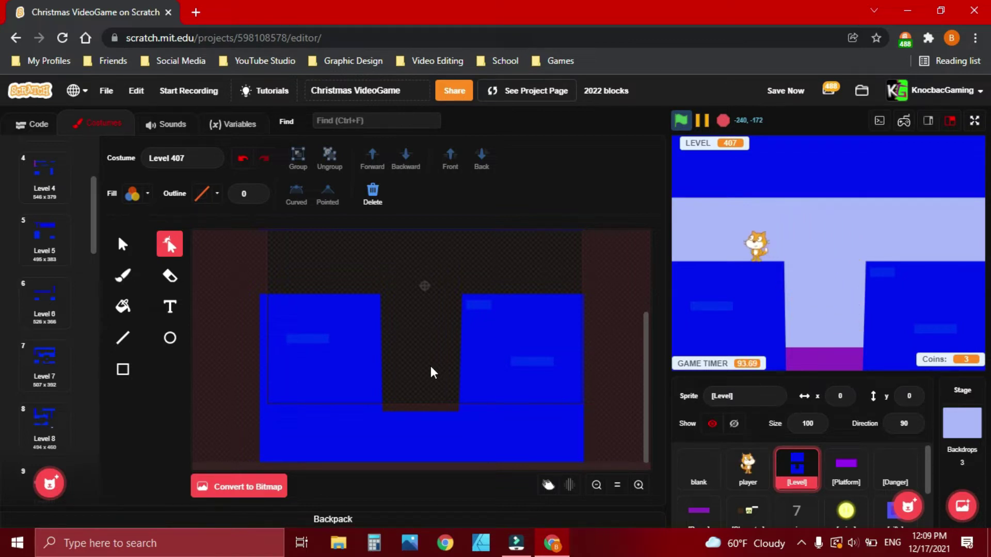
scroll(432, 373, "up", 3)
- Add pointed vertices to the top blue rectangle and raise them into a sloped ceiling notch
left_click(387, 348)
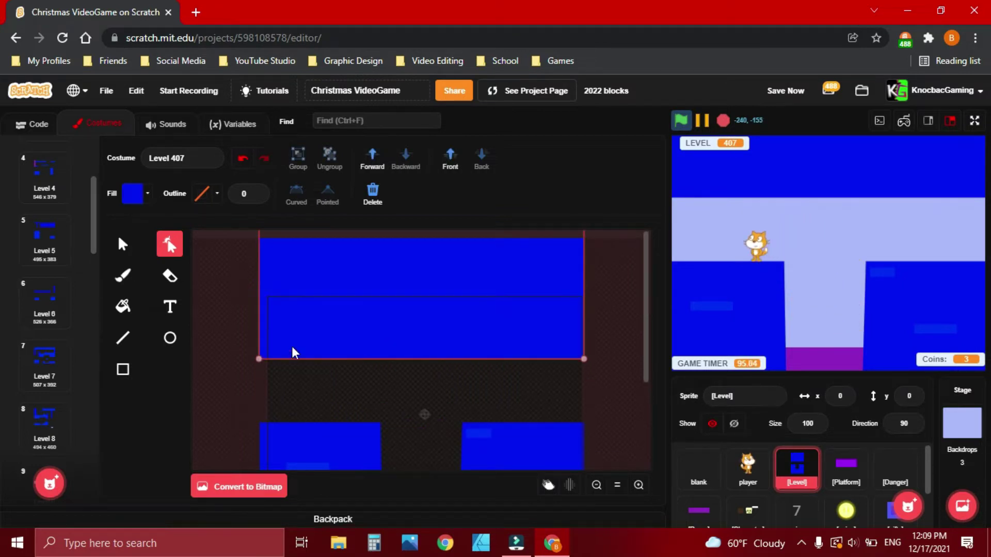
left_click(123, 371)
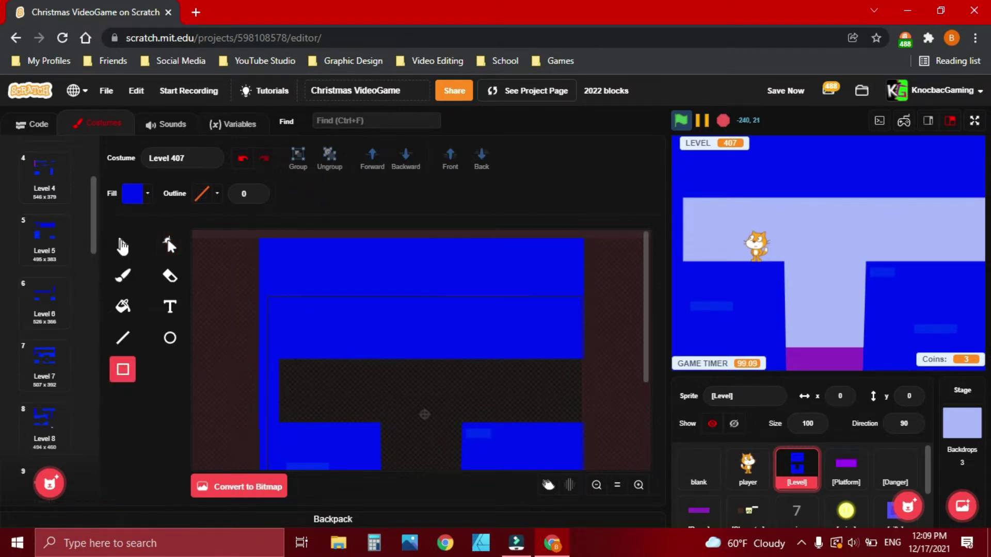
left_click(123, 245)
left_click(376, 347)
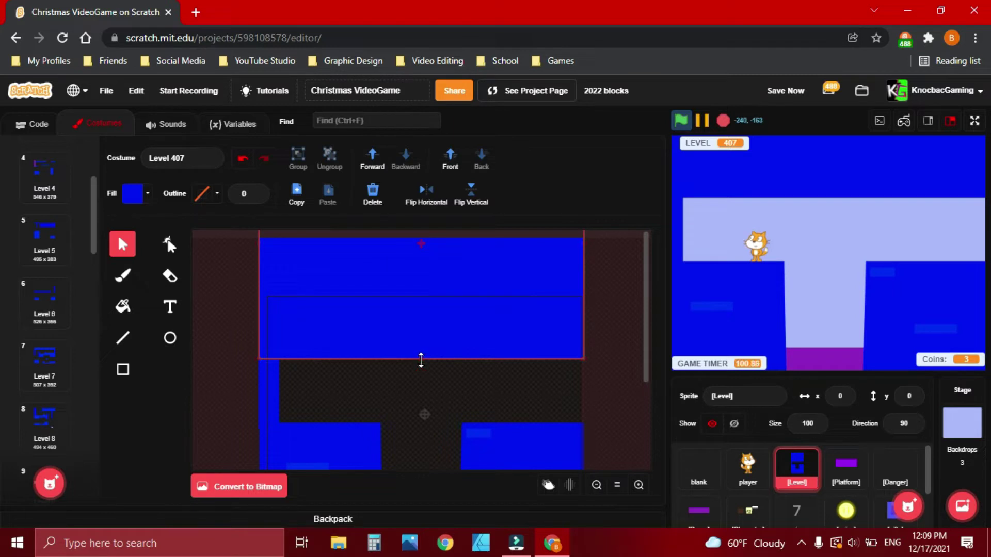
left_click(170, 244)
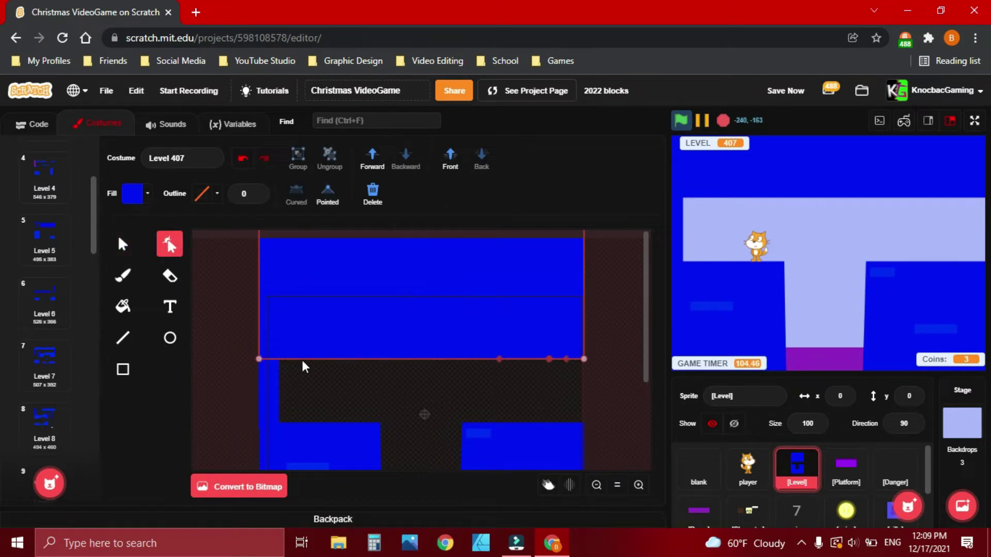
left_click(327, 194)
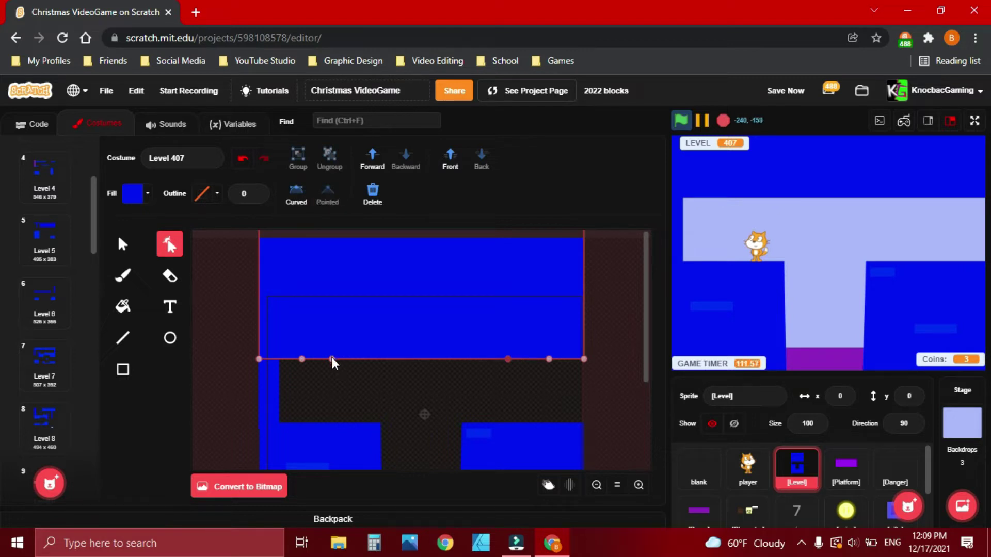
left_click_drag(331, 364, 336, 317)
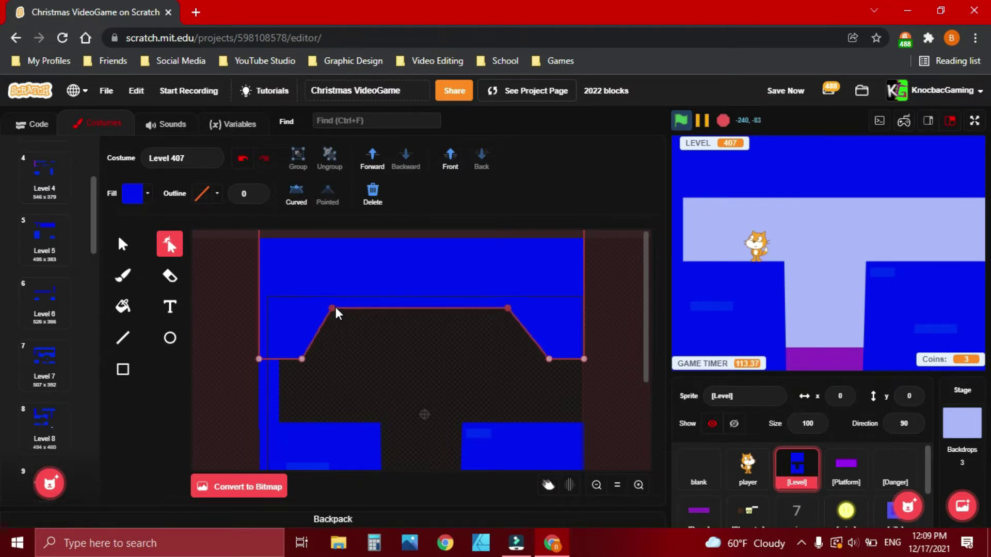
left_click(377, 354)
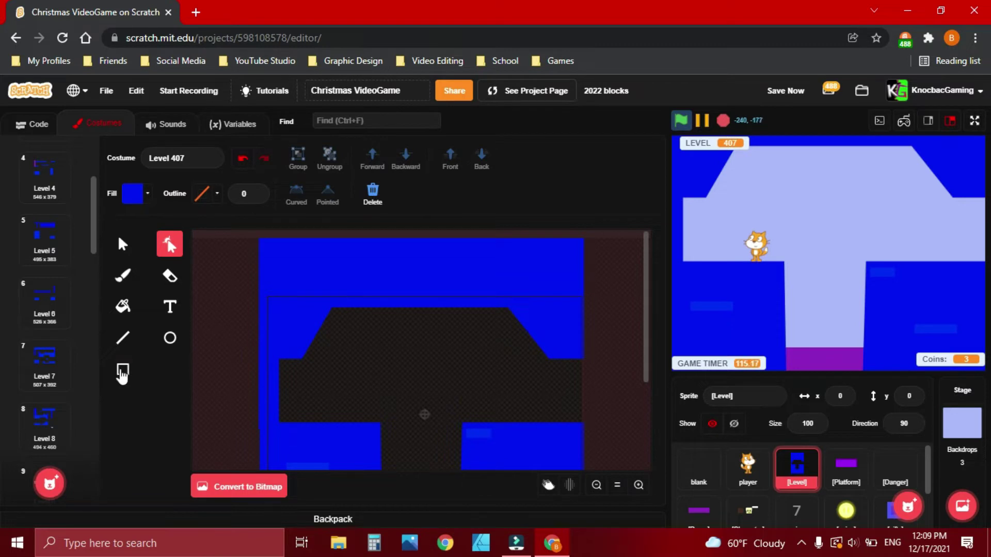
- Draw a small rectangular ledge inside the ceiling notch
left_click(123, 370)
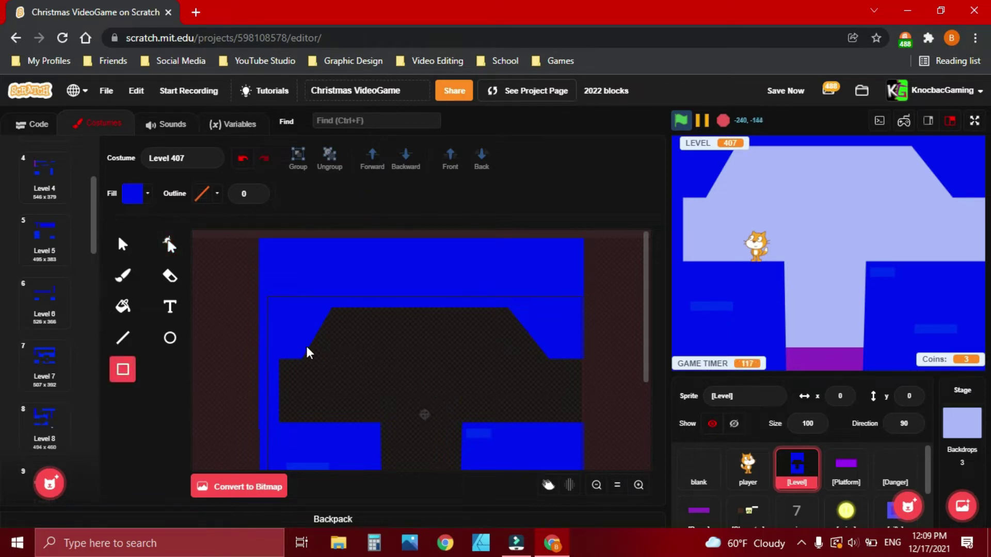
left_click_drag(363, 364, 300, 343)
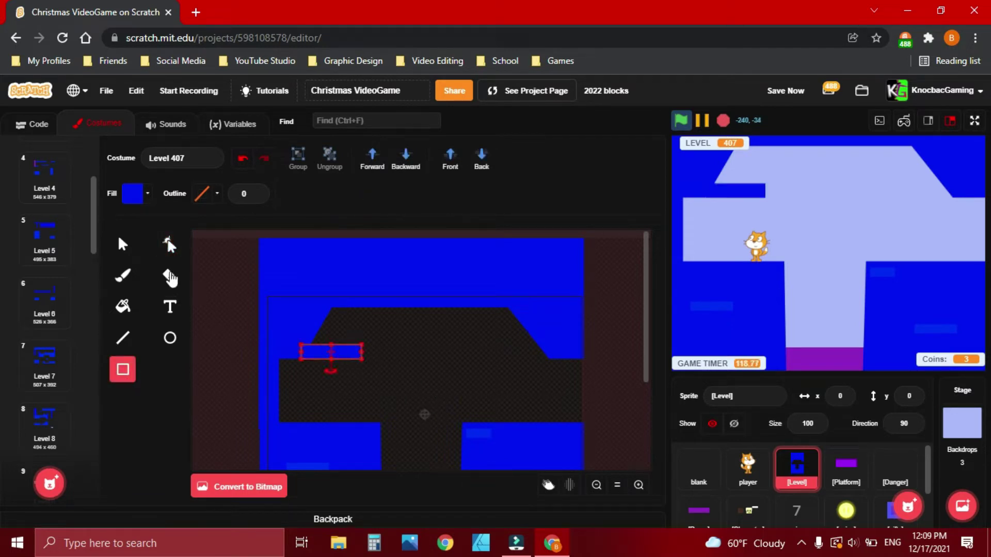
left_click(122, 244)
left_click(540, 393)
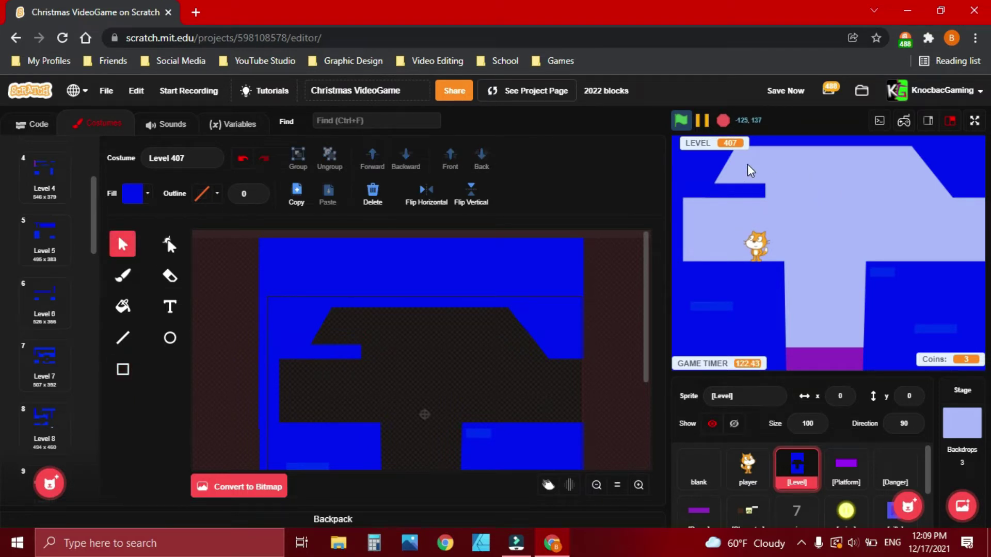
- Playtest Level 407, dropping onto the lower ledge and jumping toward the notch
key("Right")
key("Up")
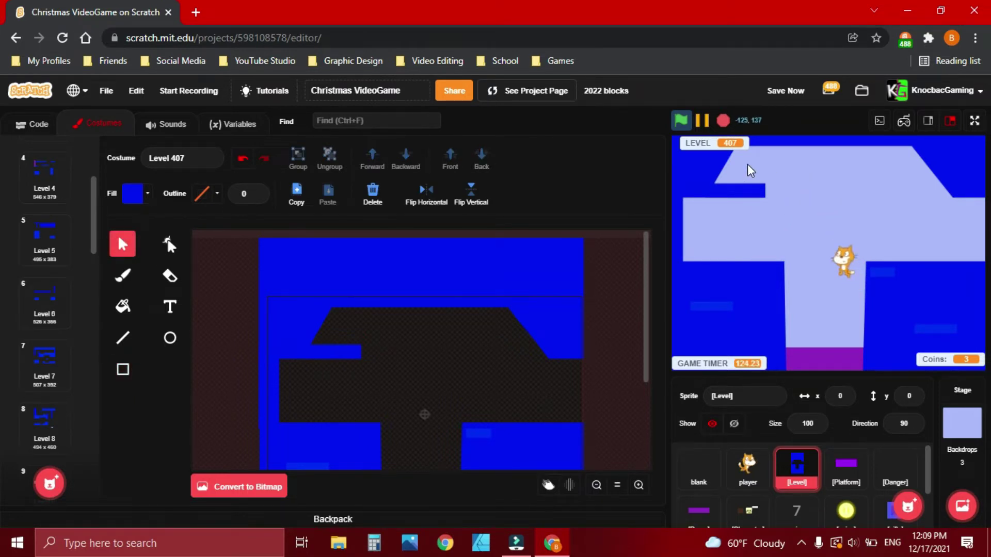
key("Left")
key("Left")
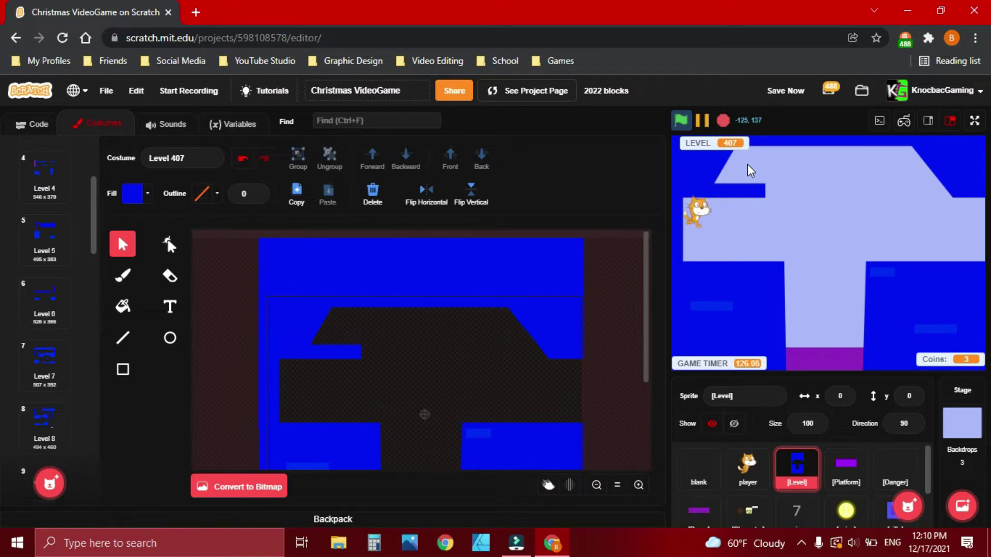
key("Right")
key("Up")
key("Left")
key("Left")
key("Right")
key("Left")
key("Left")
- Run the cat across Level 407 once more, then bring up the player sprite's scripts
key("Right")
key("Up")
key("Left")
key("Right")
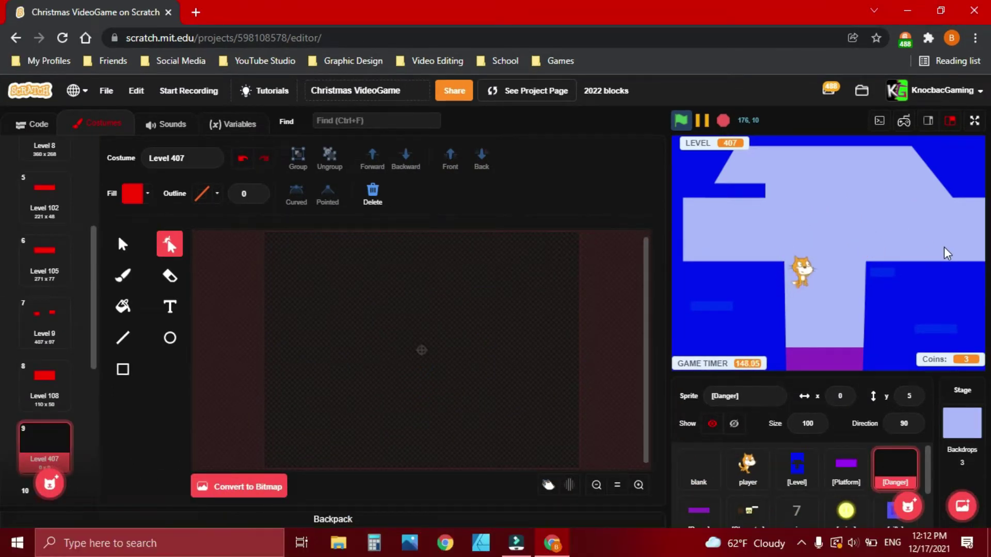
key("Right")
key("Left")
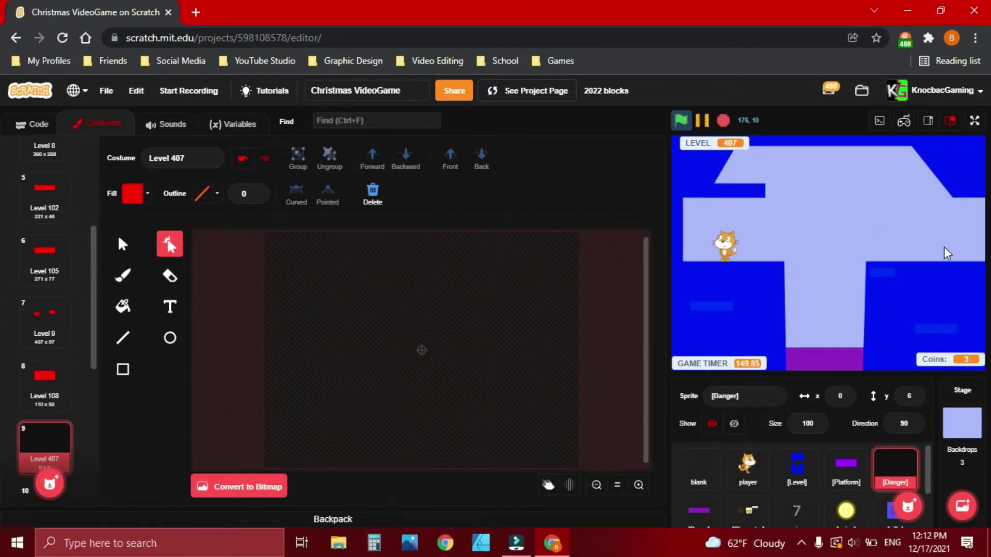
left_click(39, 125)
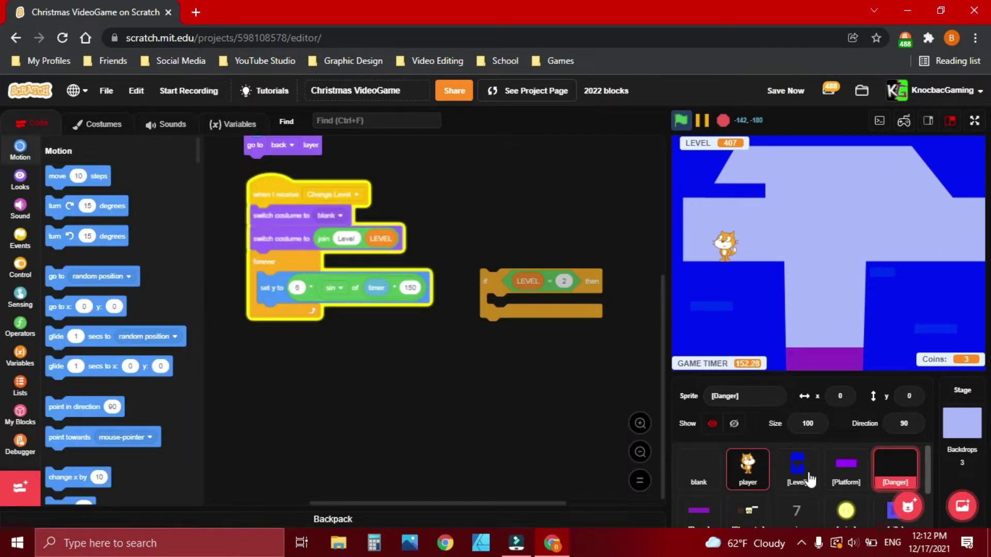
scroll(546, 393, "right", 2)
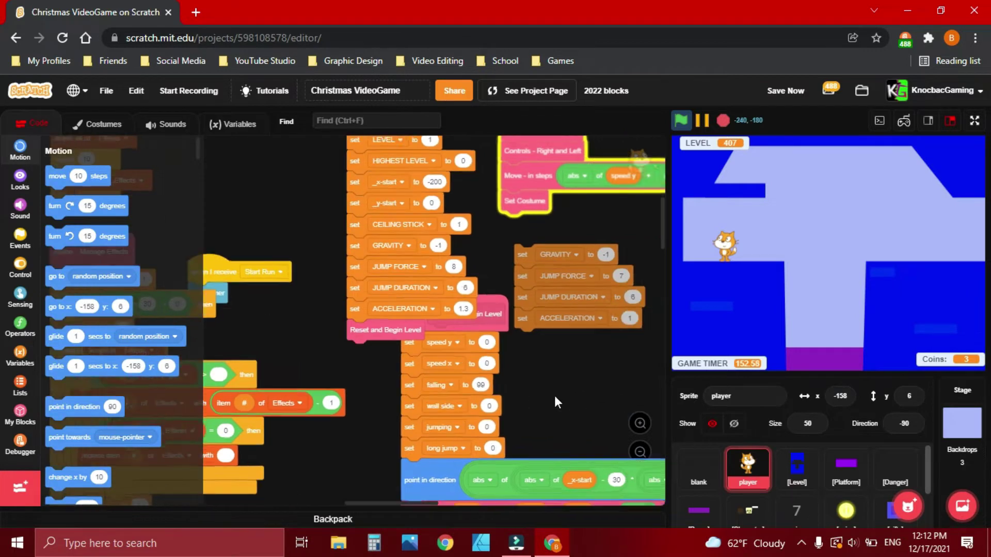
scroll(544, 393, "right", 2)
scroll(465, 387, "right", 3)
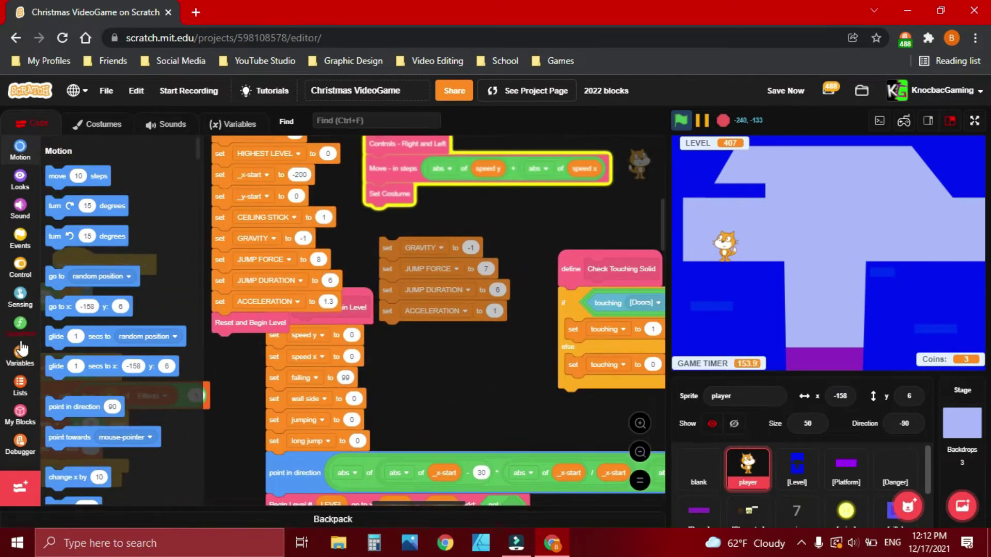
- Show the Variables blocks and playtest Level 407, moving the cat left and right
left_click(9, 361)
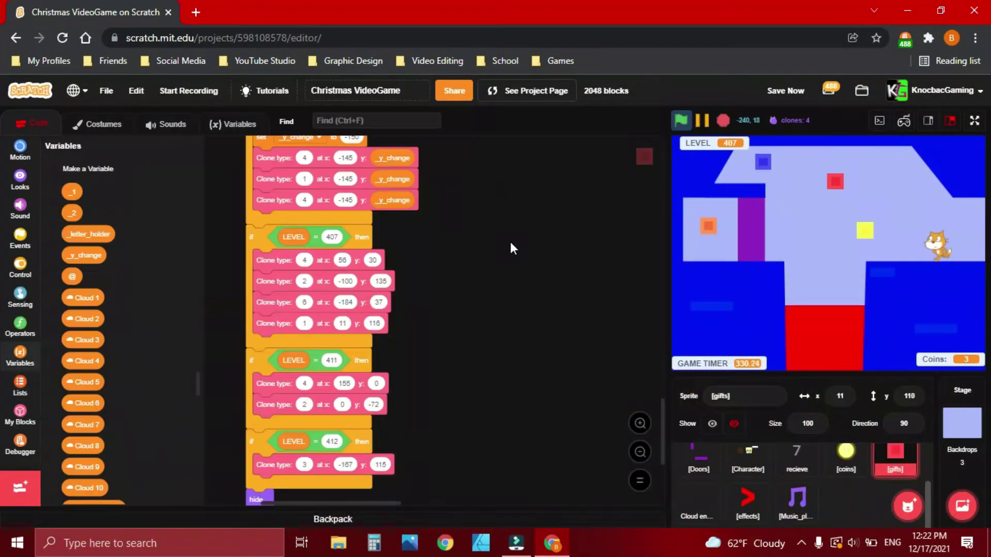
key("Left")
key("Up")
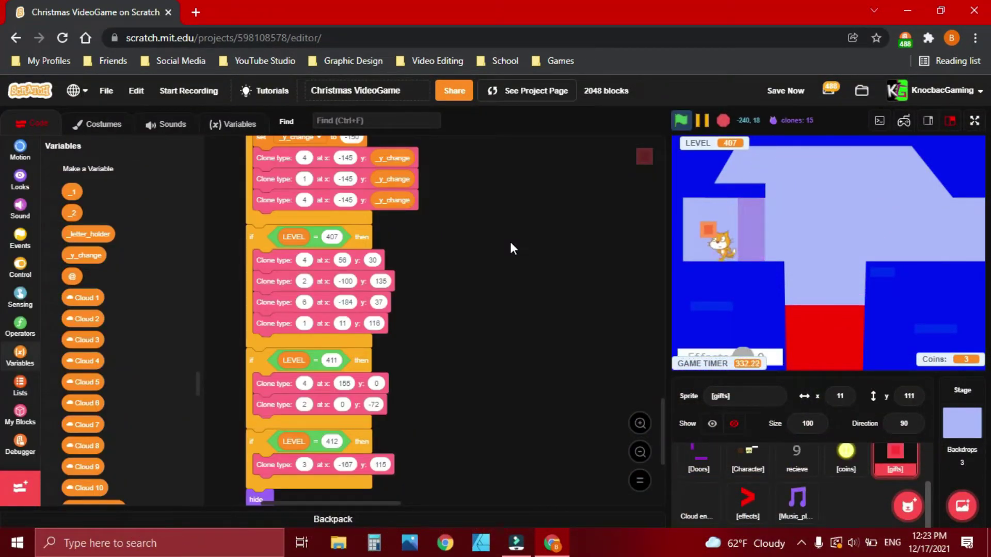
key("Right")
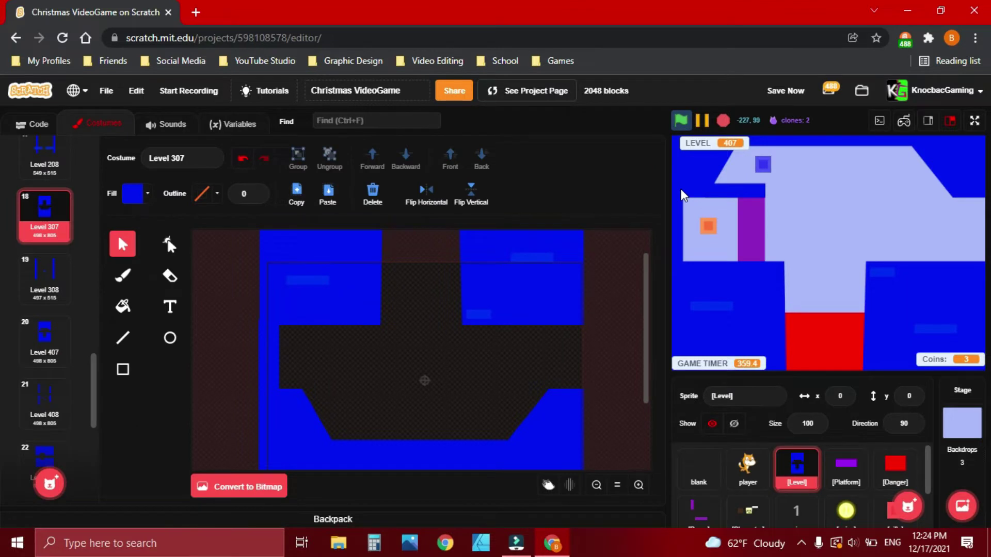
- Playtest Level 307, jumping the cat left and right across the floor
key("Left")
key("Up")
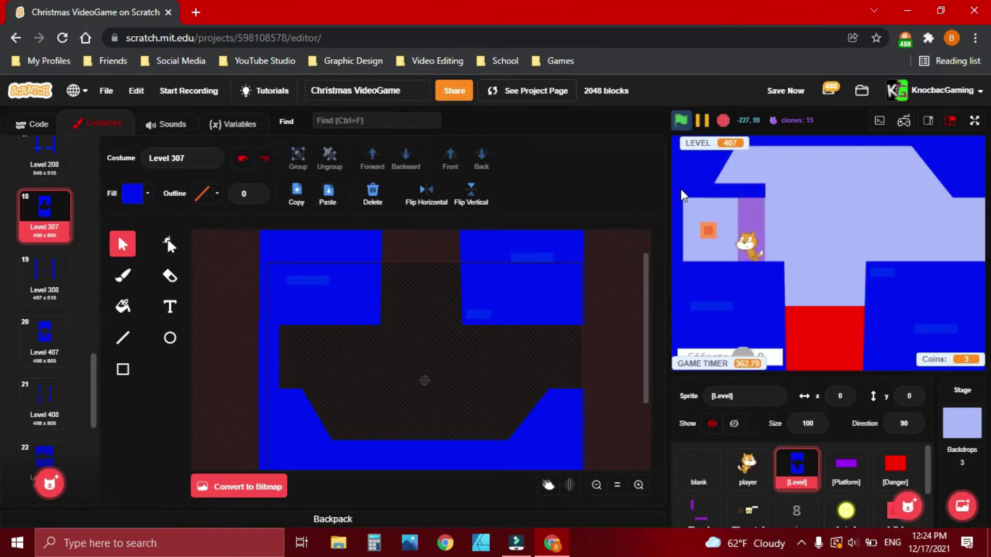
key("Left")
key("Right")
key("Up")
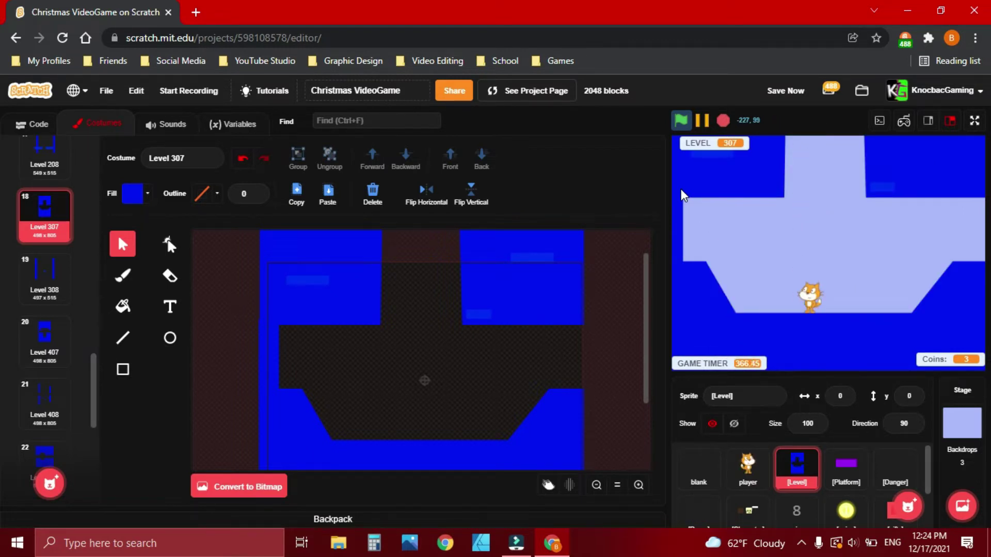
key("Right")
key("Up")
key("Left")
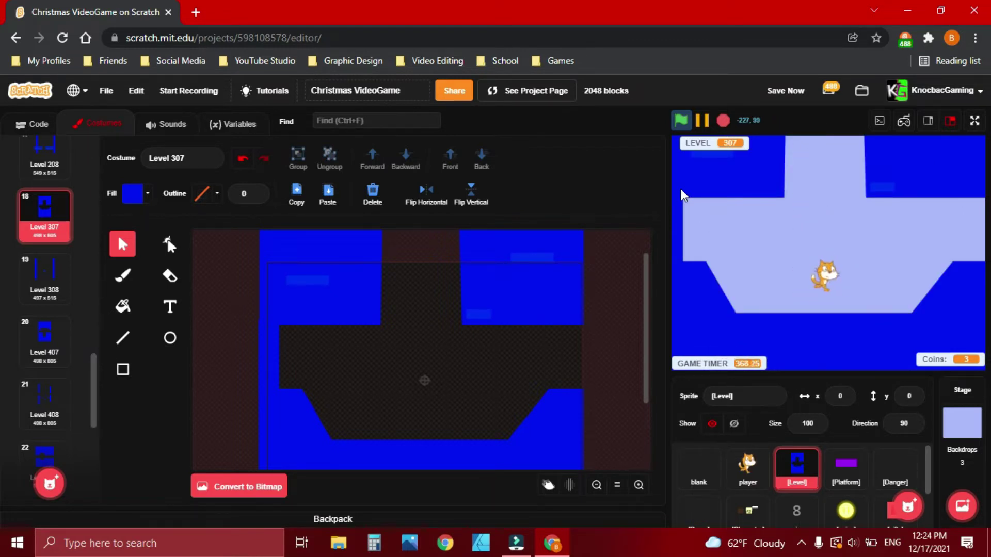
key("Right")
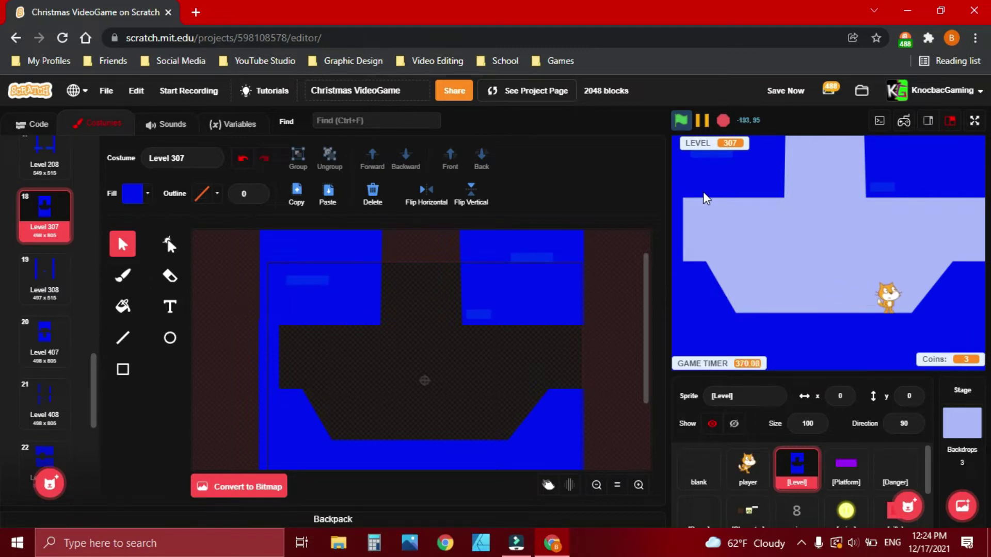
- Raise Level 307's floor and deepen and widen its notch with three new points
left_click_drag(316, 423, 402, 336)
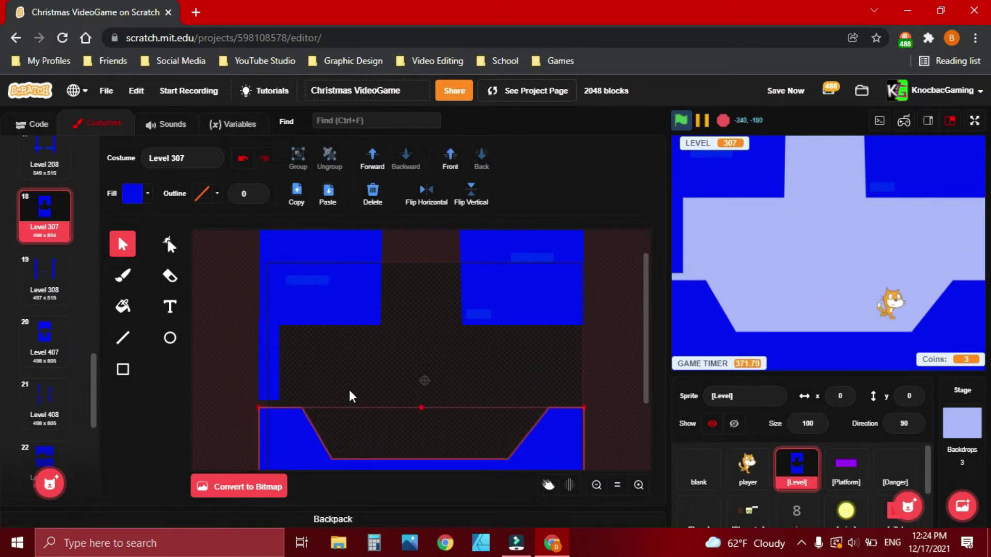
left_click(172, 247)
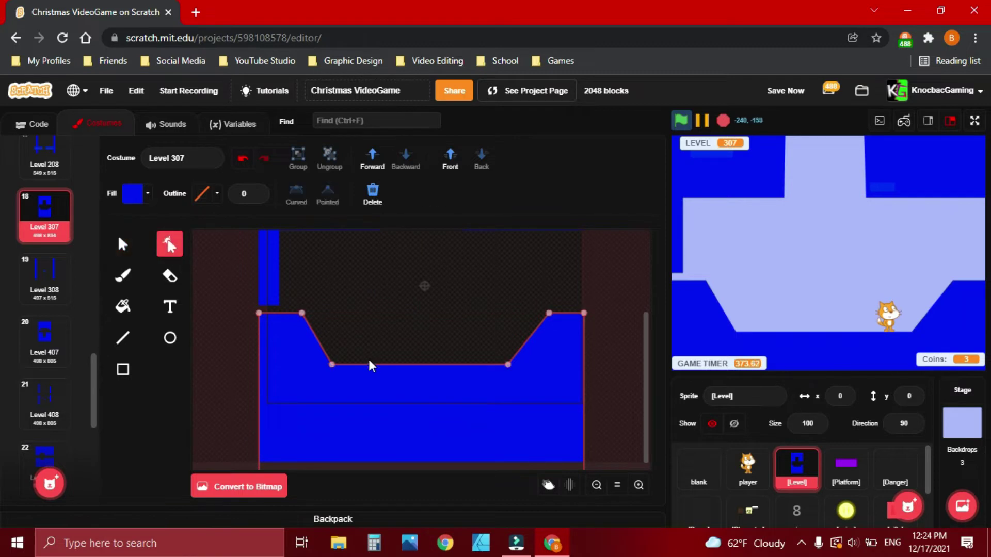
left_click(391, 366)
left_click(452, 364)
left_click(337, 195)
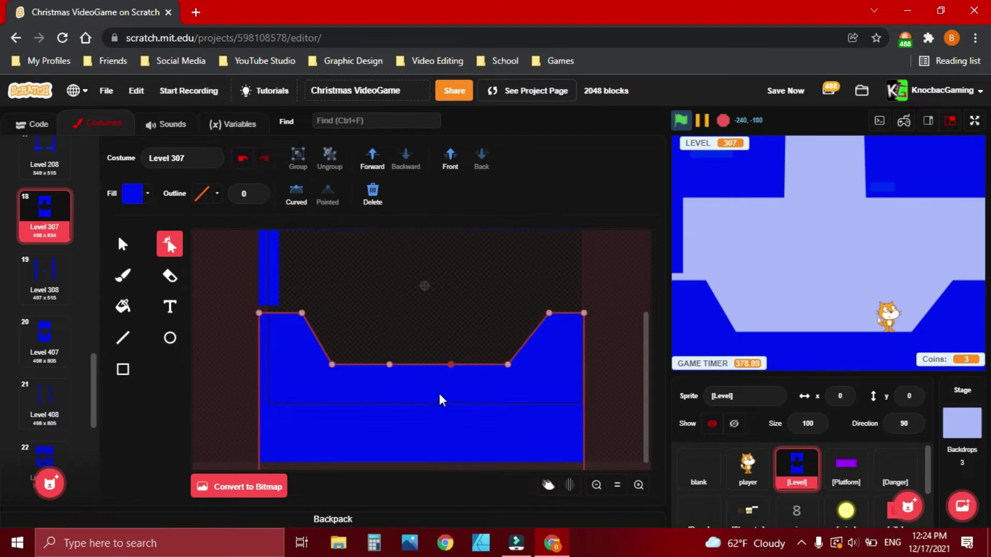
left_click(399, 365)
left_click_drag(452, 365, 454, 396)
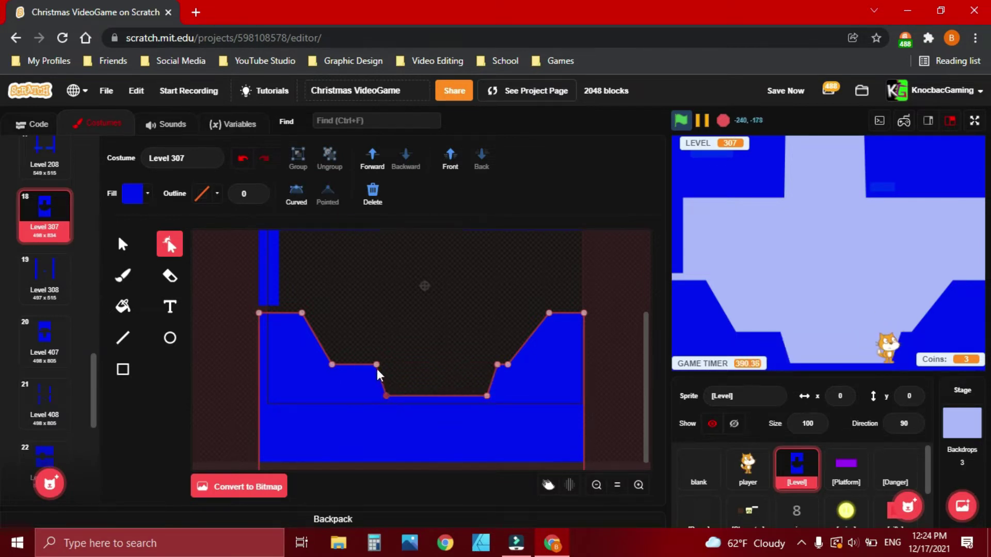
left_click_drag(386, 396, 357, 396)
left_click(385, 338)
scroll(409, 315, "up", 3)
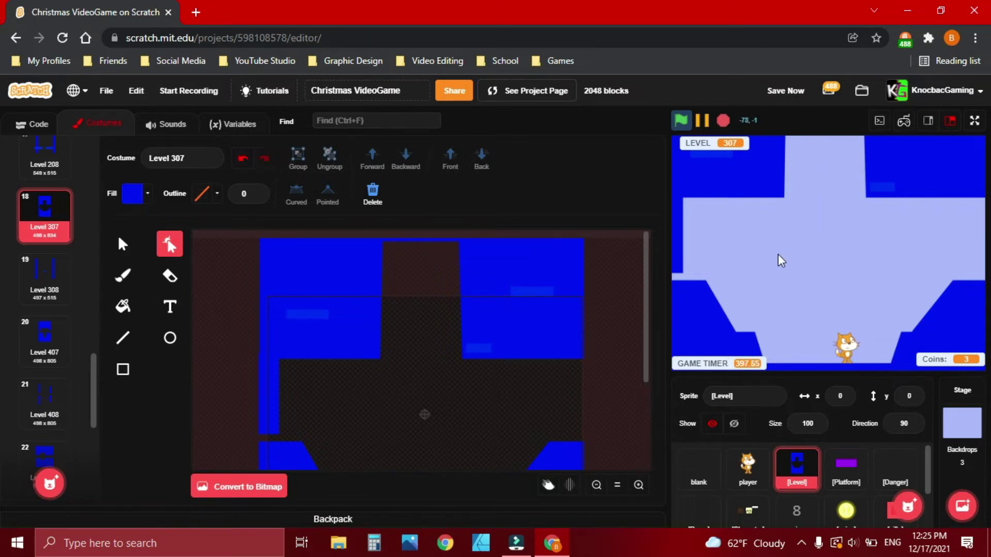
- Move the thin blue bar up to hang from the ceiling
left_click(272, 403)
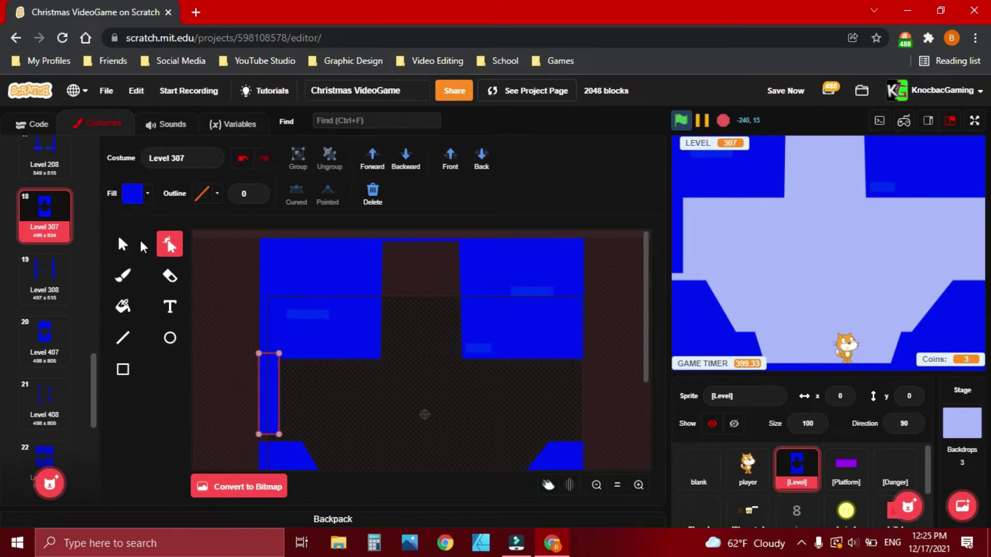
left_click(123, 246)
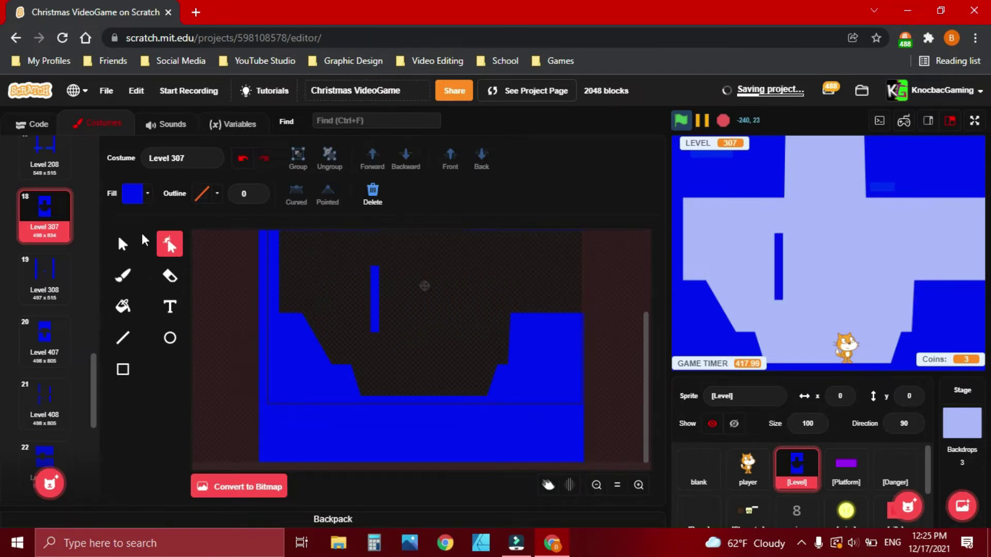
left_click(123, 244)
left_click(376, 279)
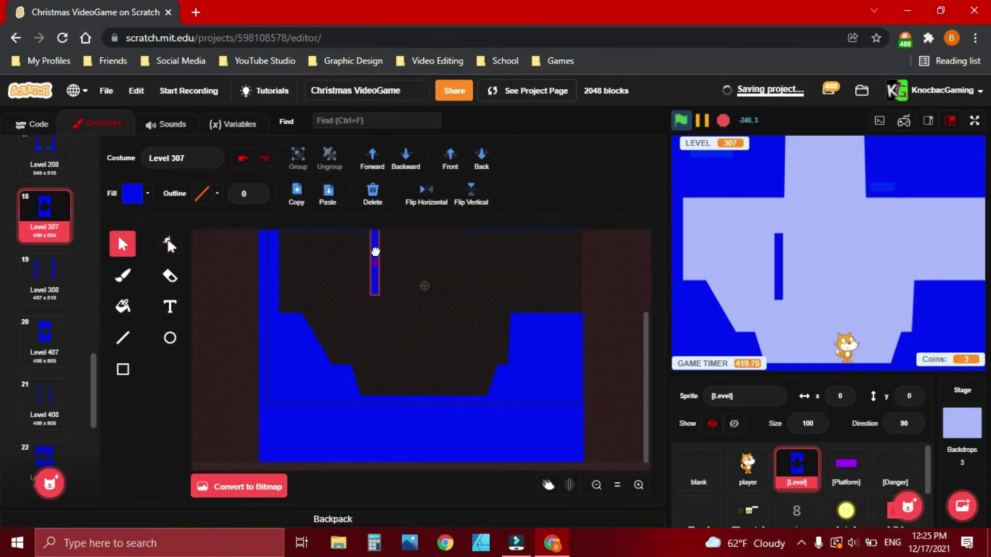
left_click(418, 266)
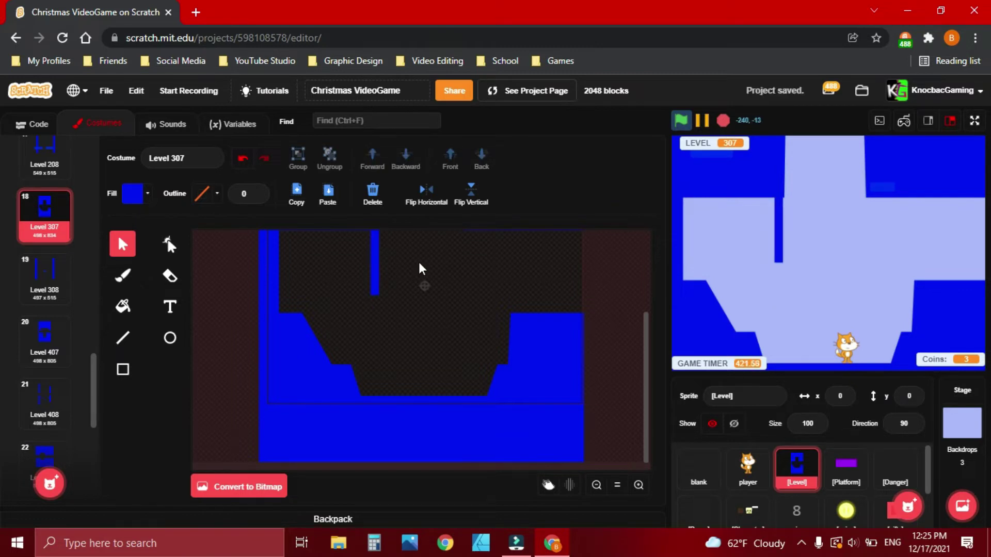
- Widen the Danger sprite's Level 307 red rectangle both ways and lower its top into a thin strip
left_click(884, 471)
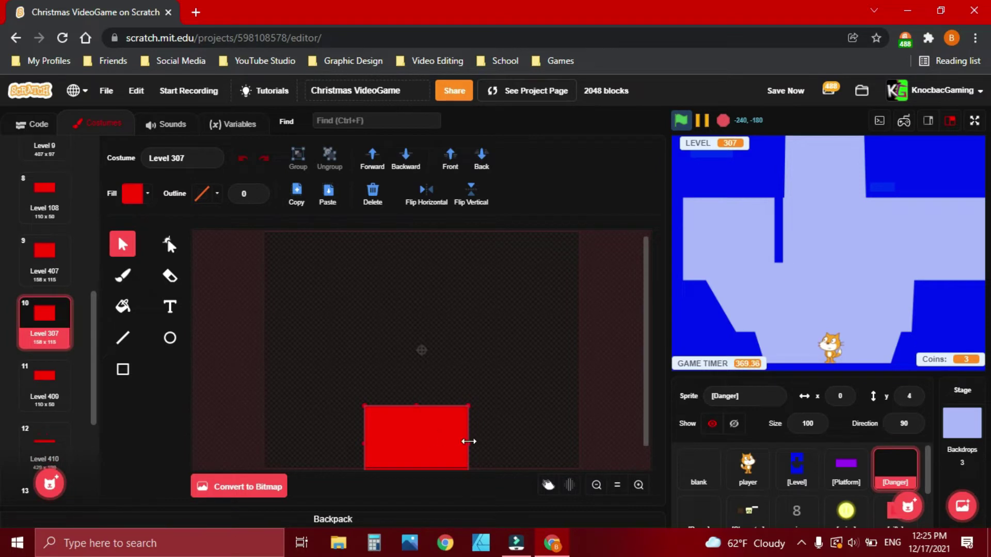
left_click_drag(469, 441, 523, 457)
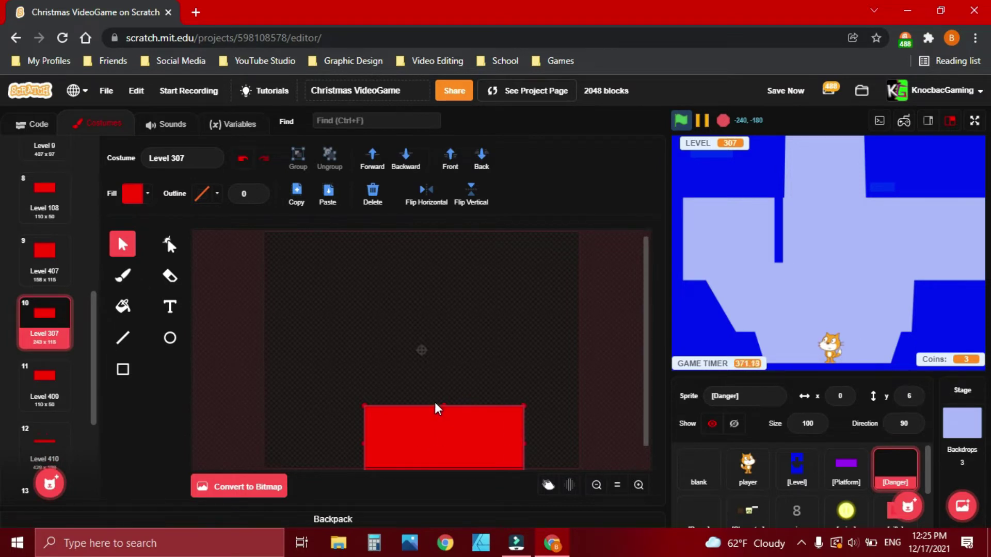
left_click_drag(444, 406, 445, 420)
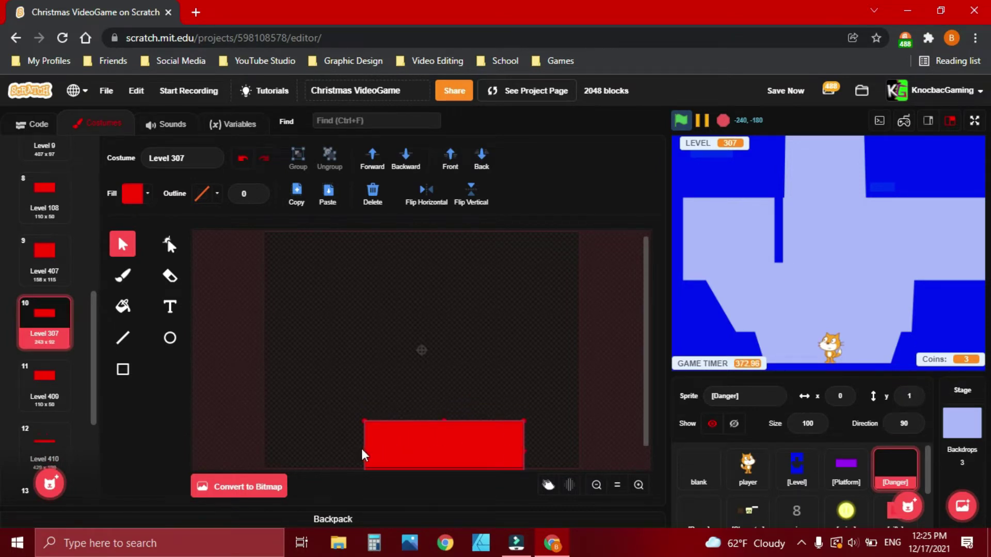
left_click_drag(361, 453, 343, 452)
left_click(371, 381)
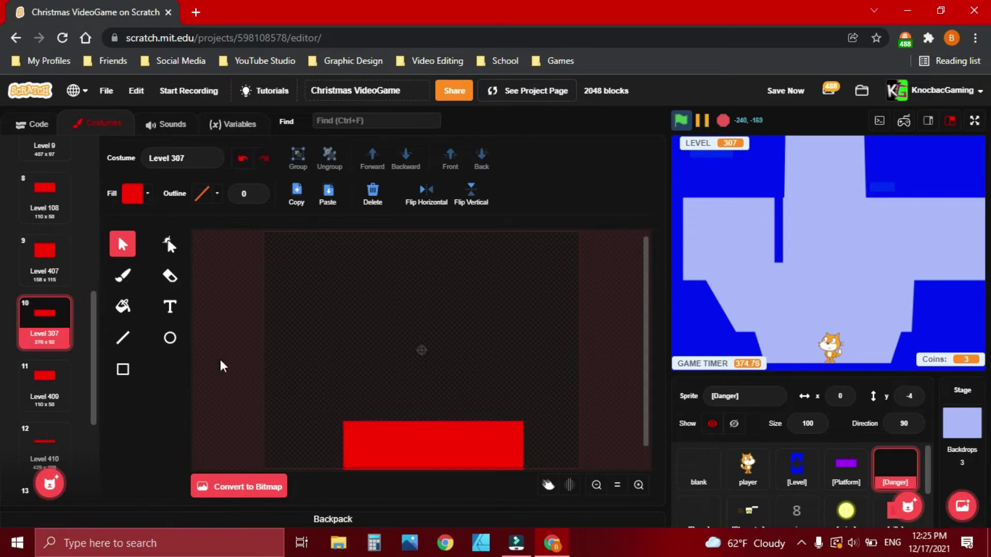
left_click(44, 260)
left_click(40, 325)
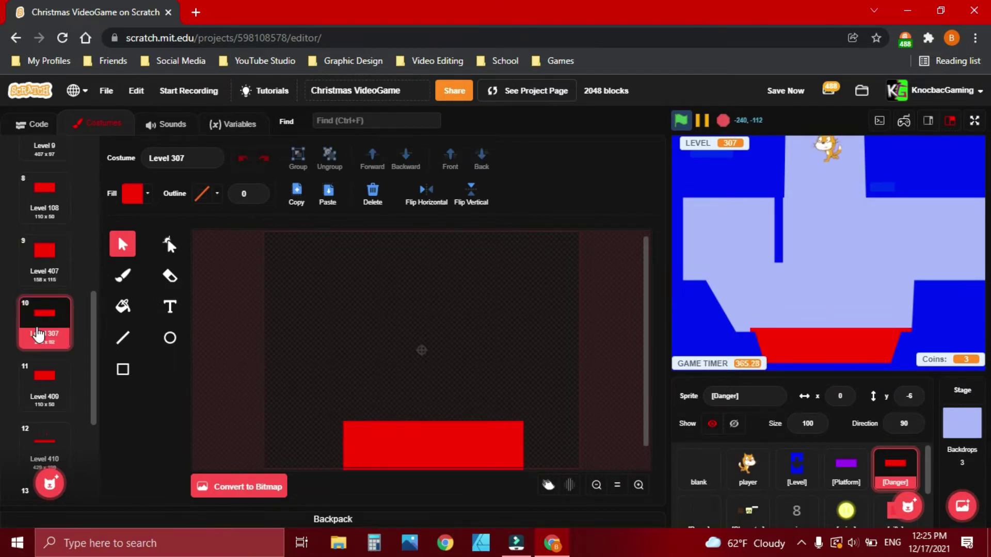
left_click(444, 435)
left_click_drag(431, 421, 431, 440)
left_click(441, 401)
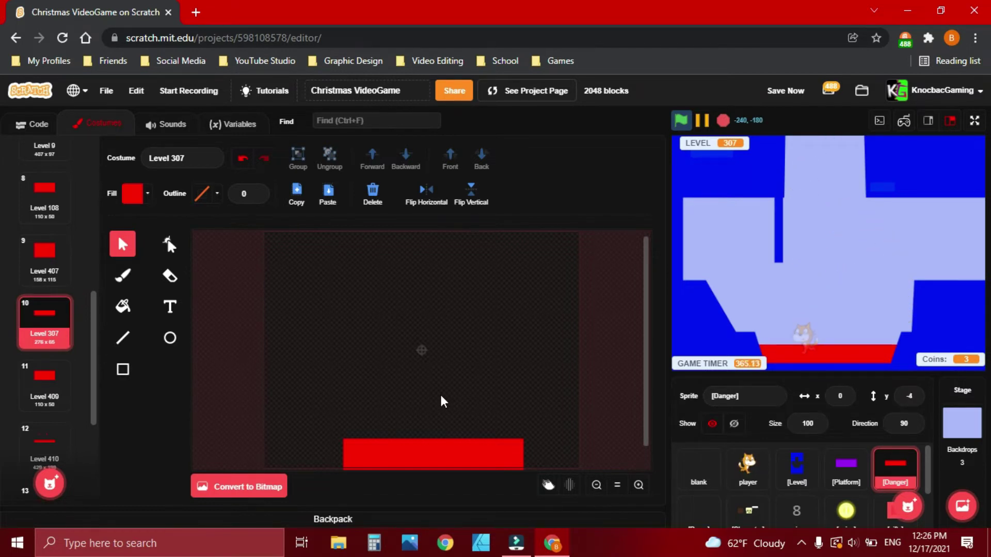
- Nudge the thin bar down and move the ground's right ledge corner leftward
left_click(796, 465)
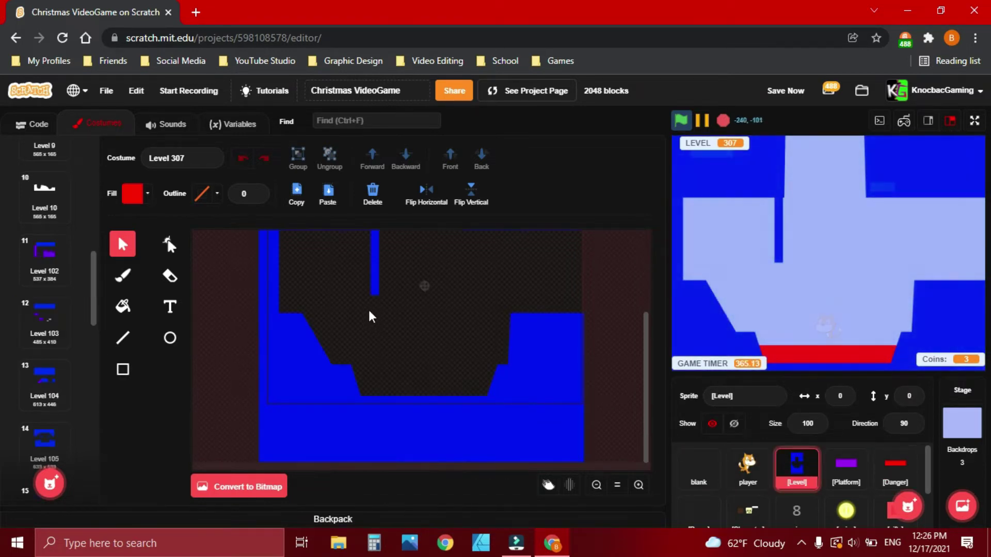
left_click_drag(377, 283, 376, 301)
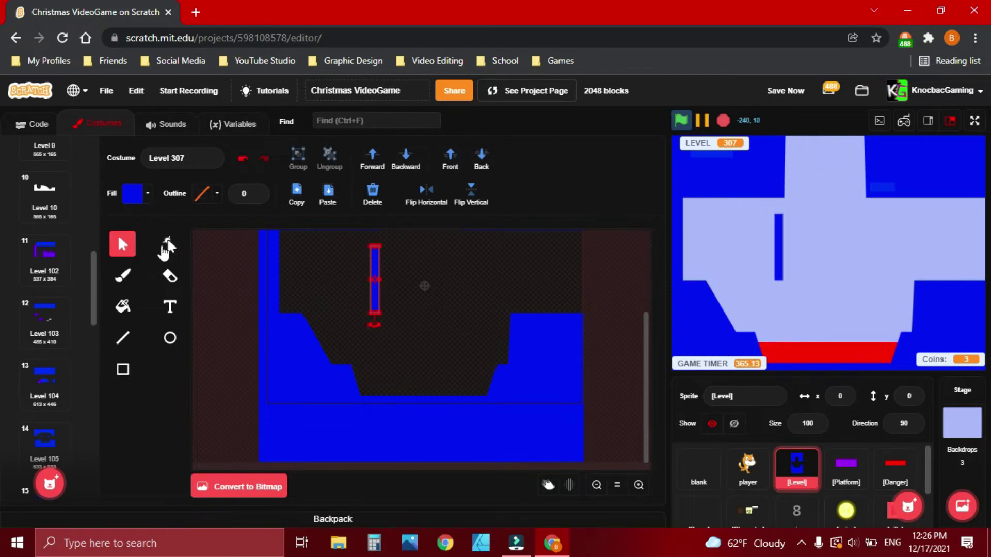
left_click(169, 246)
left_click(515, 336)
left_click(506, 364)
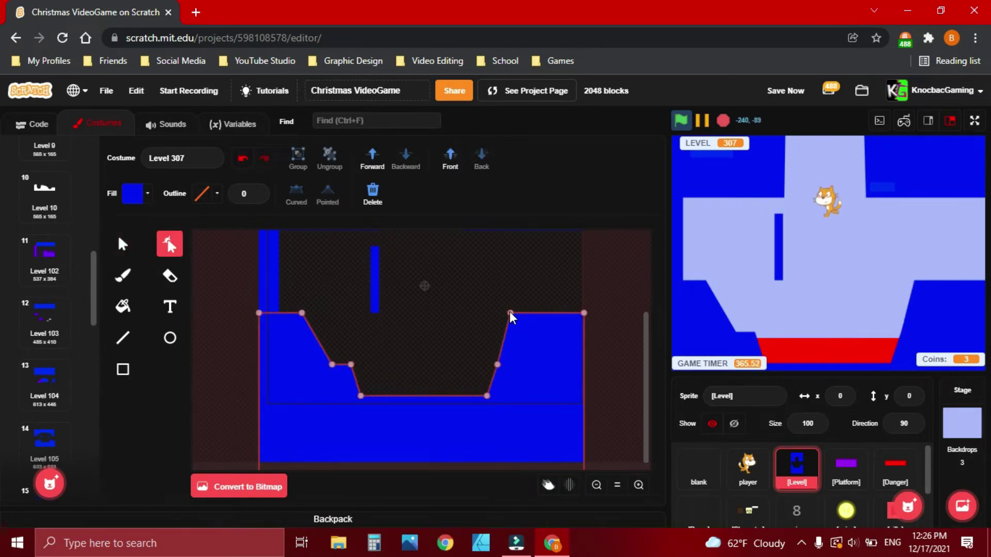
left_click_drag(511, 313, 492, 312)
left_click(499, 289)
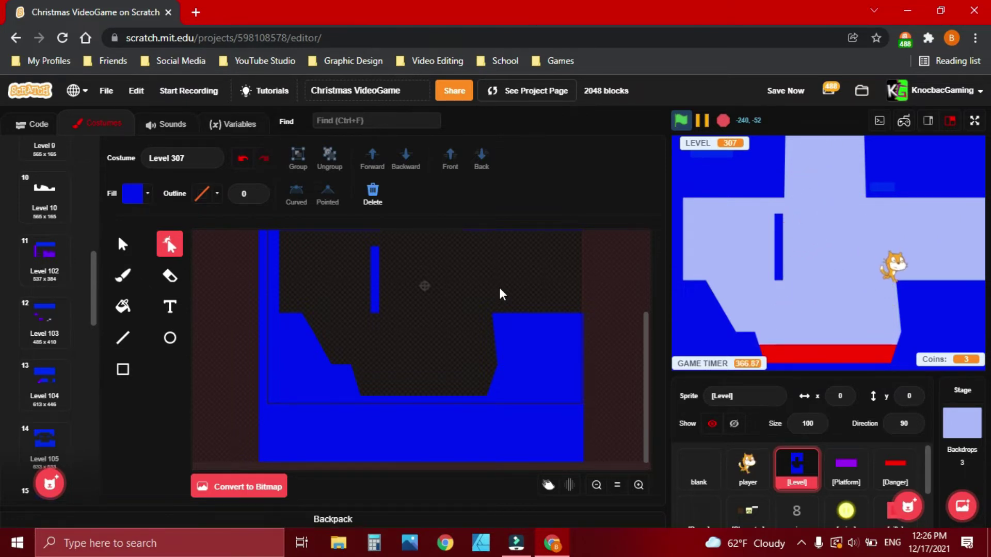
- Widen the hanging bar, then playtest the level's ledges moving right
left_click(375, 289)
left_click(462, 288)
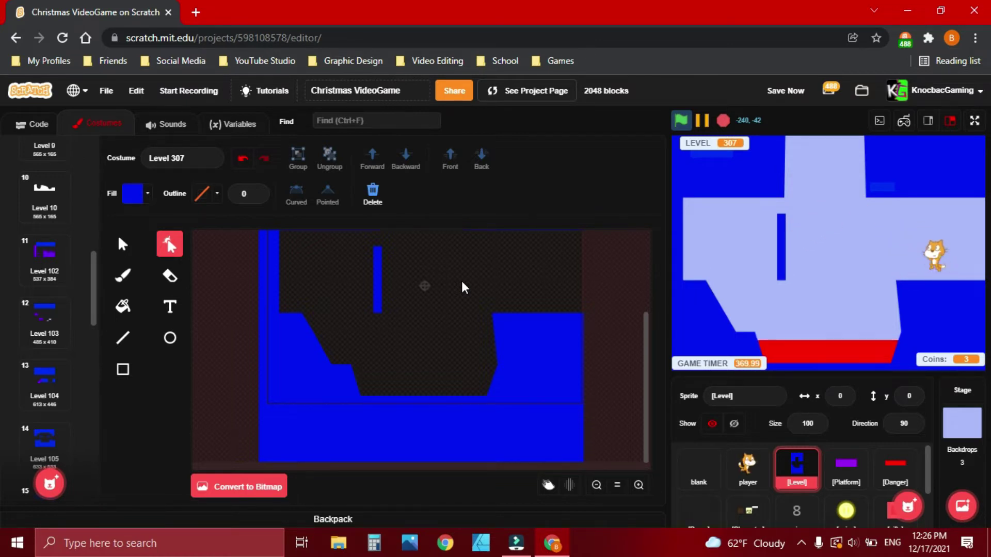
left_click(305, 330)
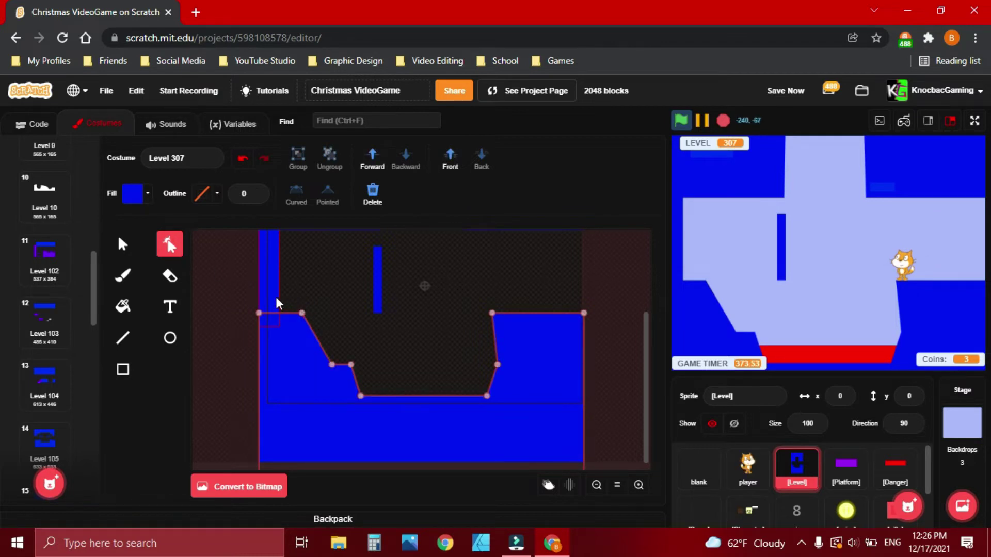
left_click(273, 298)
left_click(122, 244)
left_click_drag(279, 274, 301, 274)
left_click(335, 283)
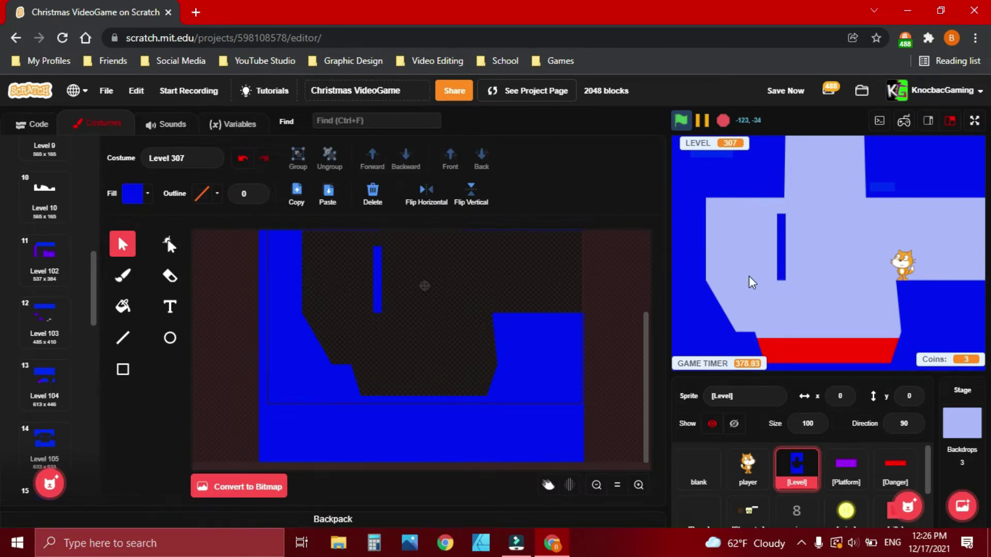
key("Right")
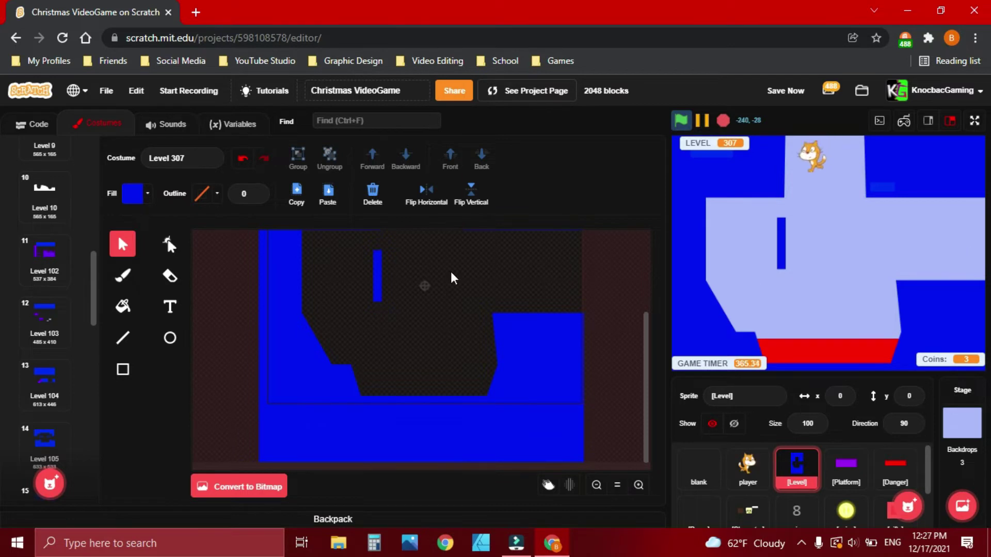
key("Right")
key("Right")
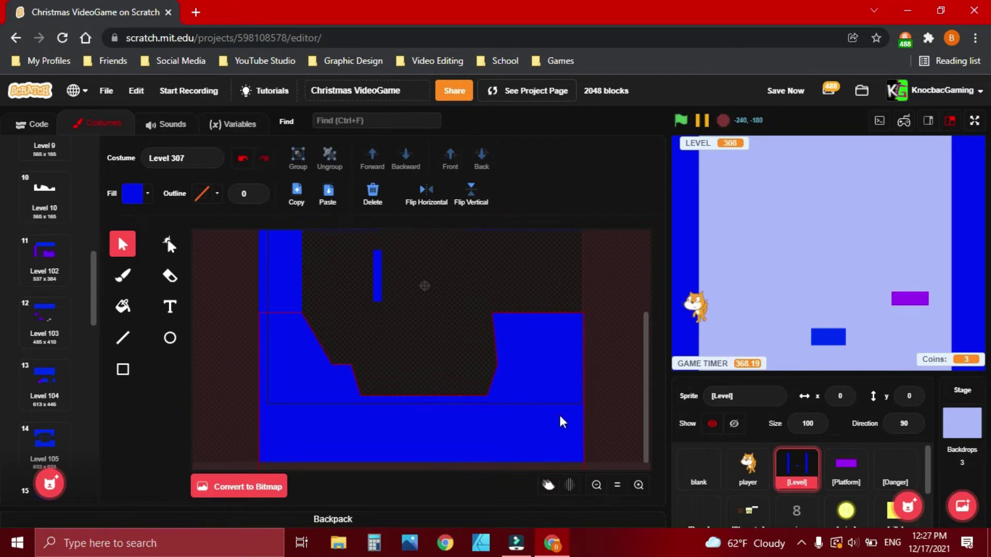
- Flip the Level 307 artwork horizontally, then run the game and walk the cat into level 306
left_click(426, 193)
left_click(680, 156)
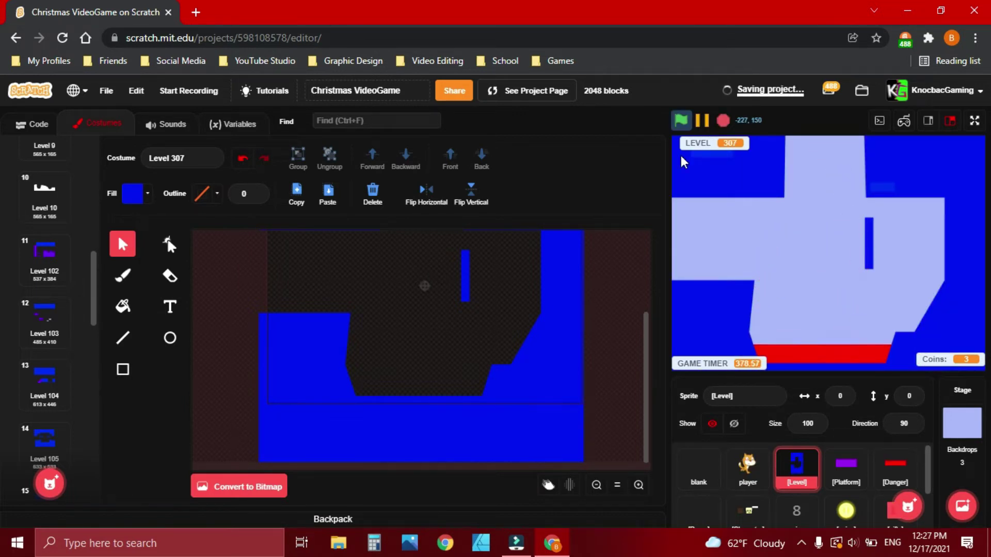
key("Left")
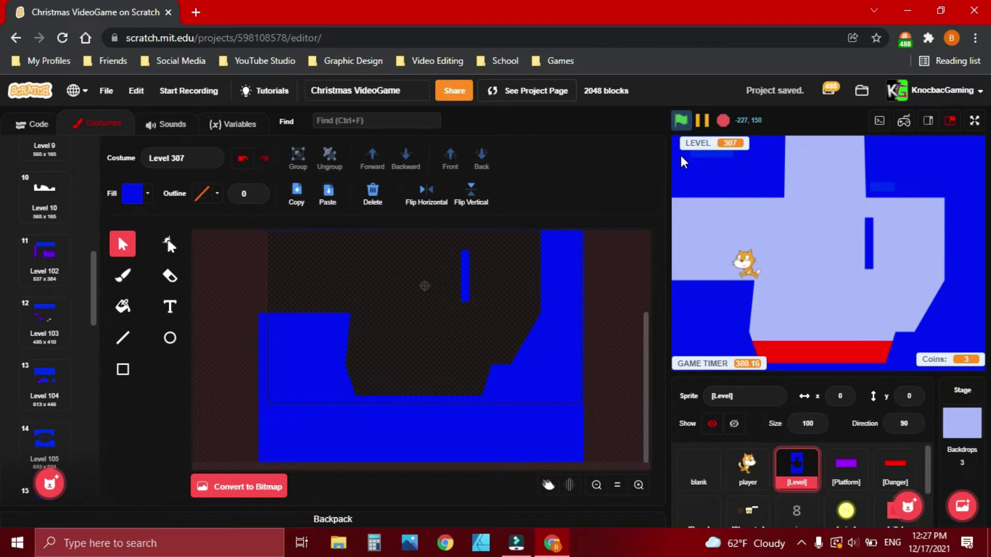
key("Left")
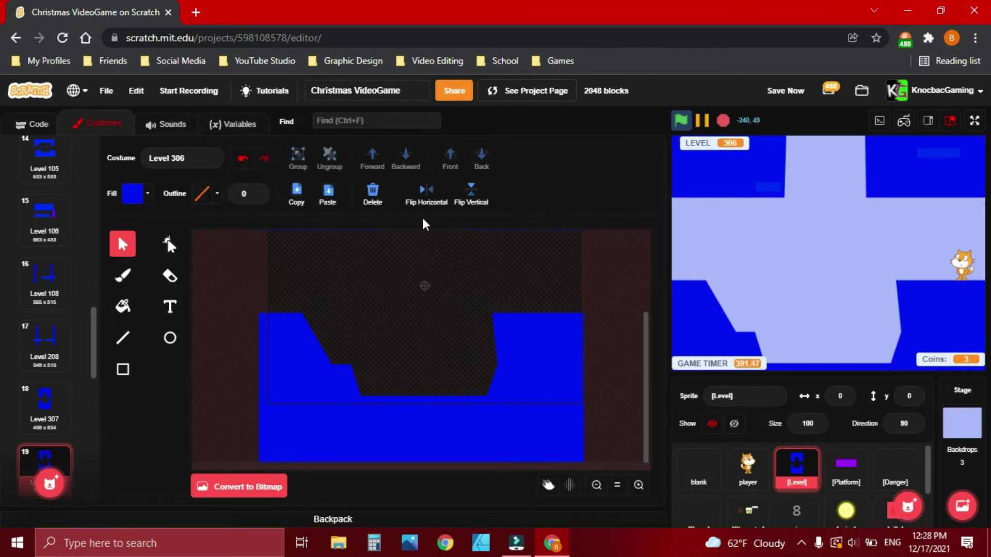
- Reshape Level 306's blue ground shape: remove the left-slope points and raise its lower-left corner
left_click(327, 357)
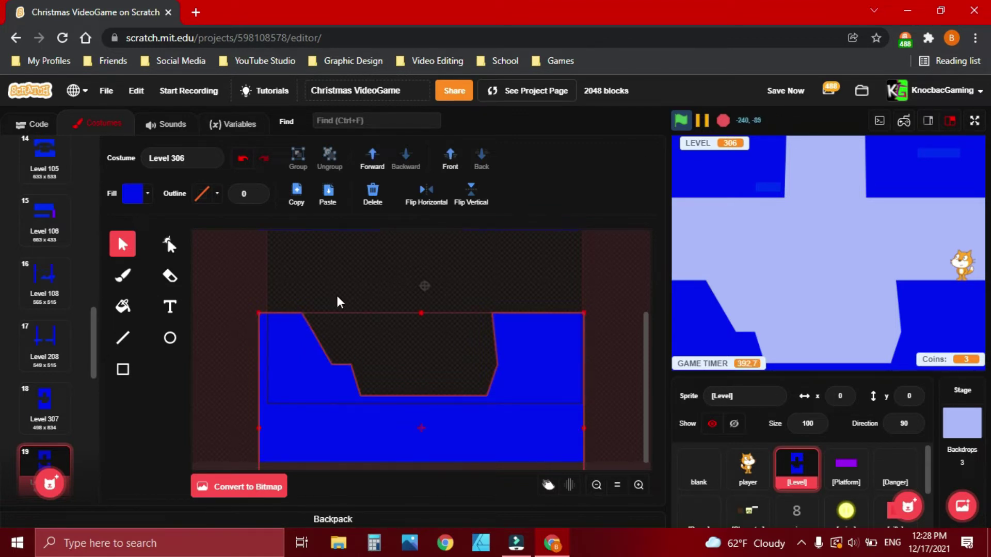
left_click(165, 246)
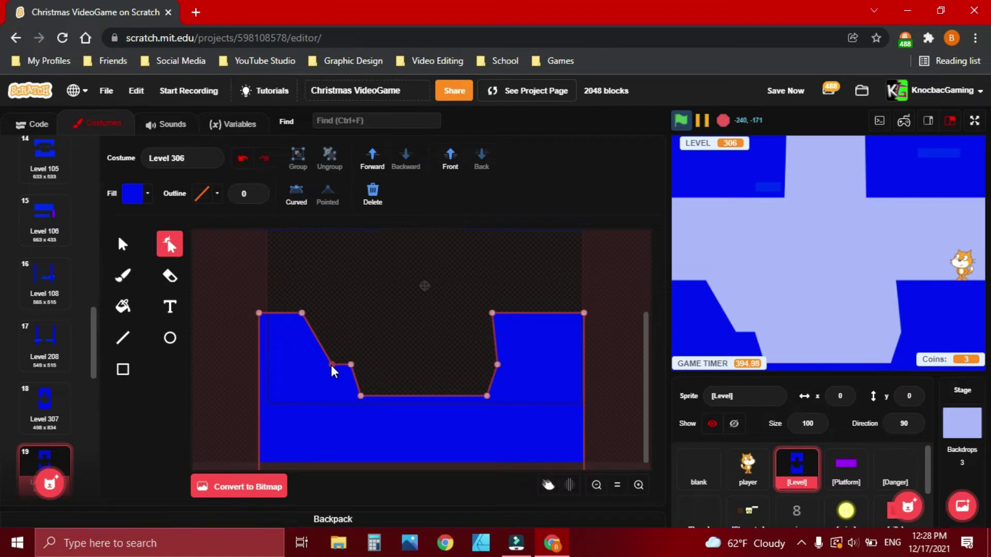
left_click(367, 208)
left_click(302, 314)
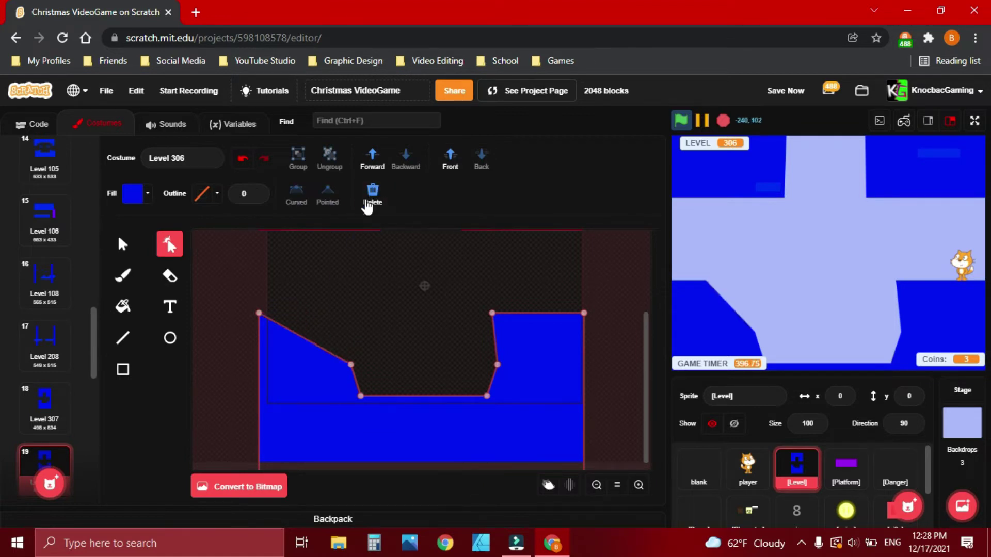
left_click(374, 196)
left_click_drag(323, 285, 335, 227)
left_click(327, 194)
scroll(283, 316, "up", 3)
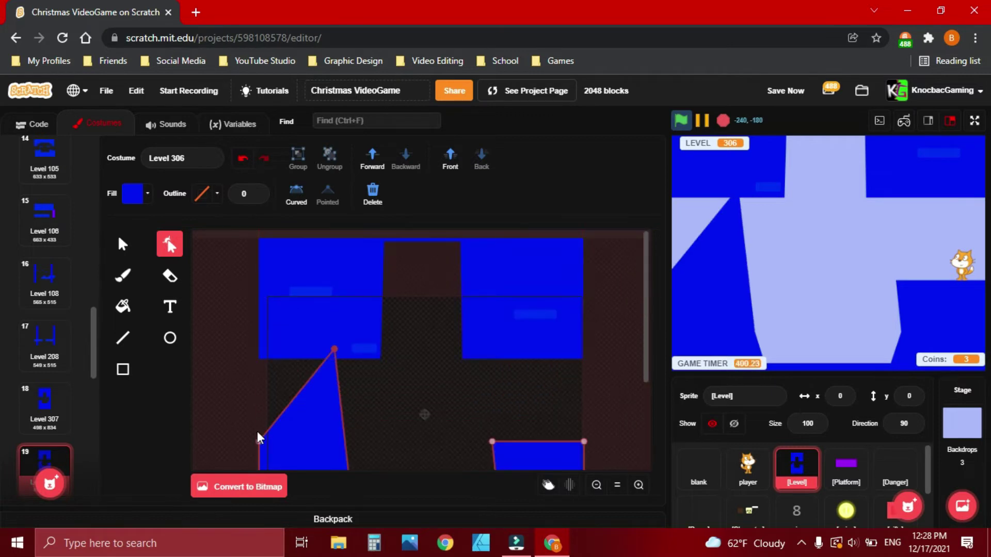
left_click_drag(260, 440, 259, 346)
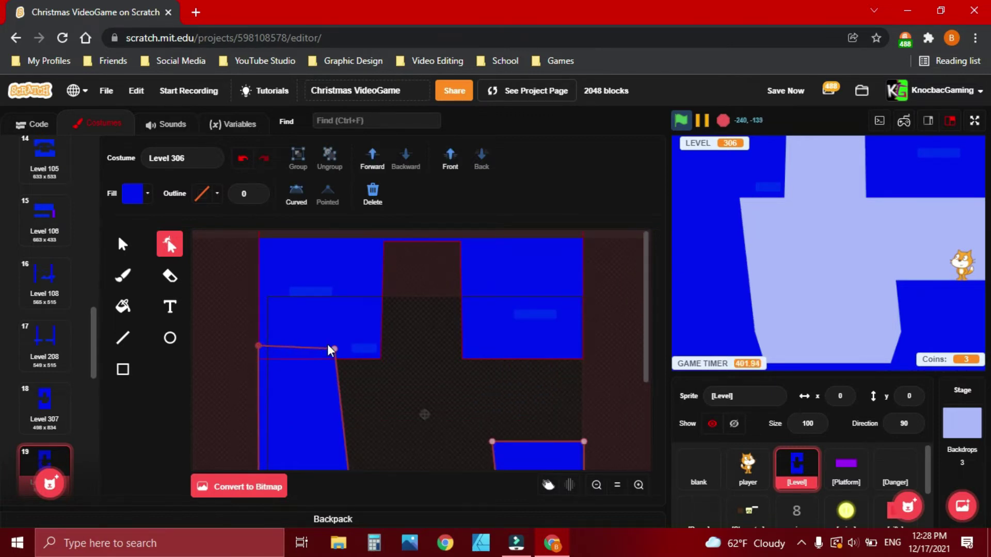
mouse_move(335, 350)
left_mouse_down()
mouse_move(380, 353)
mouse_move(324, 402)
left_mouse_up()
left_click(367, 201)
- Add a point to the ceiling wall's left edge and pull it out into a slope
left_click(360, 309)
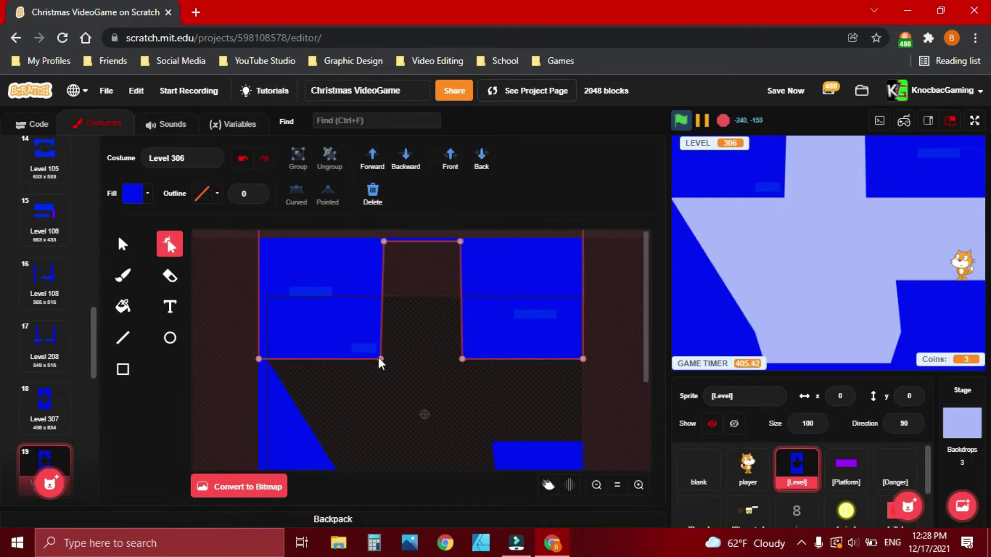
left_click(379, 358)
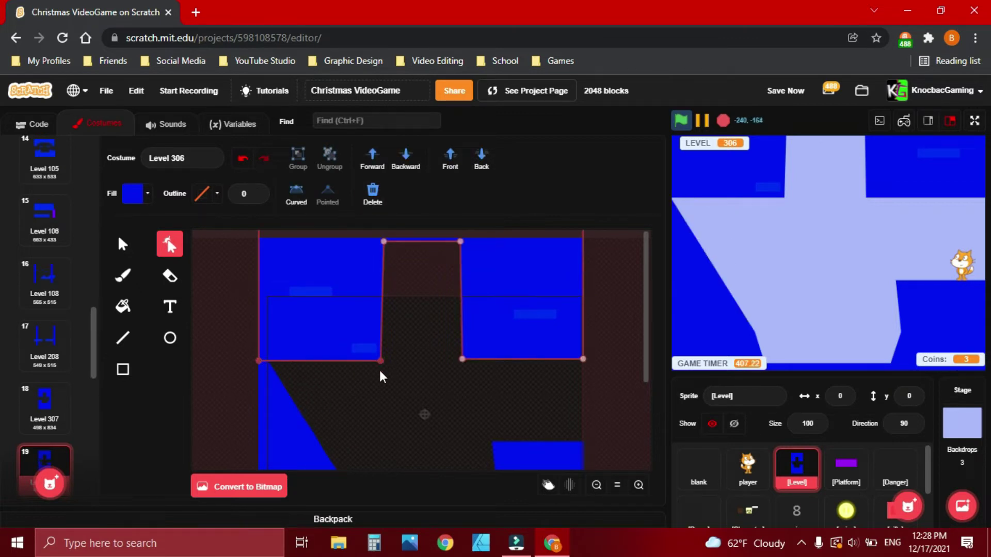
left_click_drag(380, 406, 369, 503)
scroll(473, 371, "down", 2)
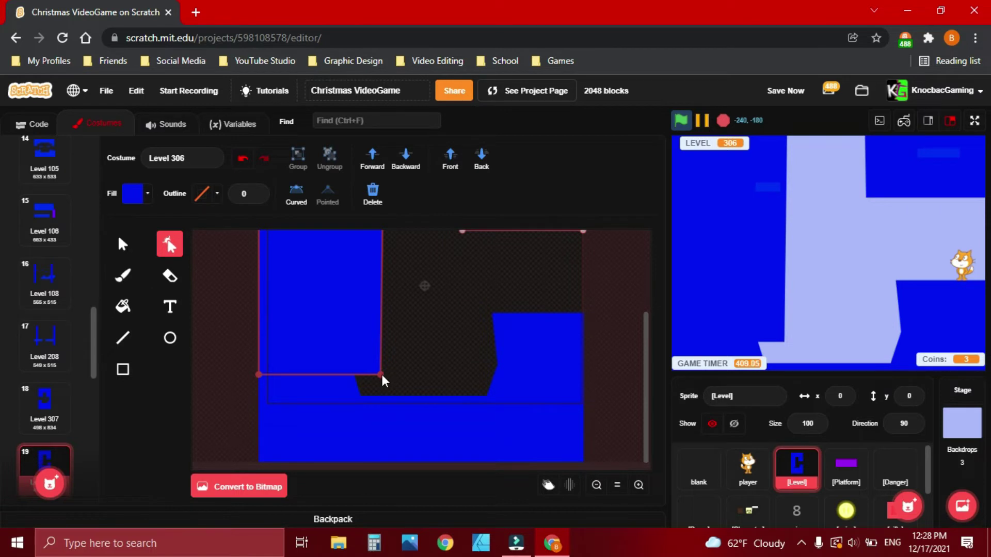
left_click_drag(382, 375, 382, 398)
scroll(390, 357, "up", 2)
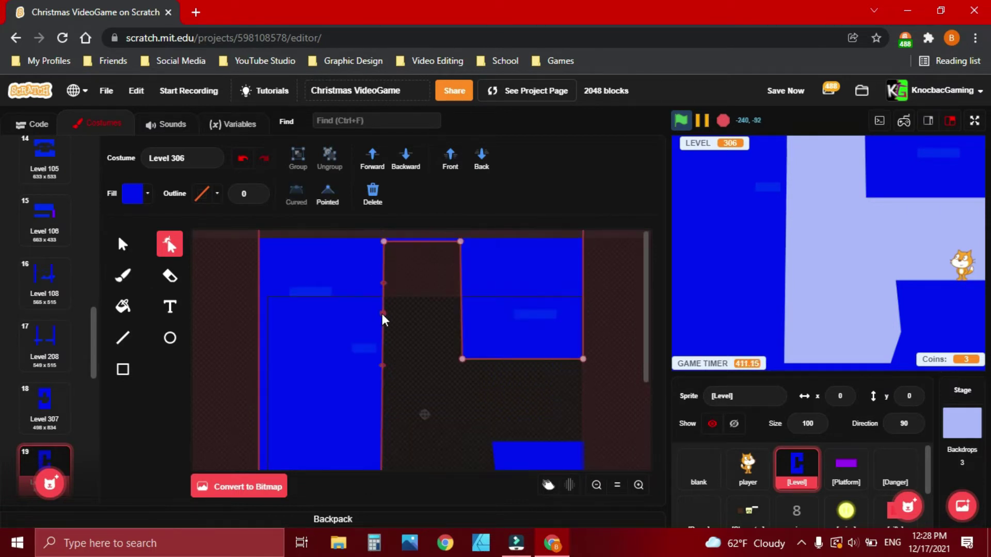
left_click(381, 314)
mouse_move(389, 356)
left_mouse_down()
mouse_move(289, 344)
mouse_move(354, 369)
left_mouse_up()
- Compare with the Danger sprite's red costume, then show the Level sprite's scripts
left_click(894, 469)
left_click(795, 472)
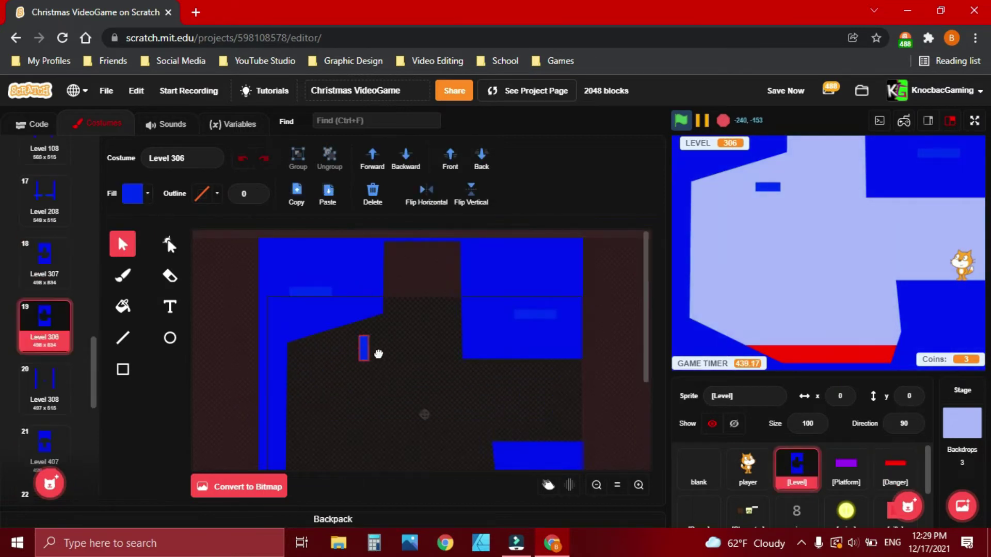
scroll(431, 400, "down", 2)
left_click(301, 391)
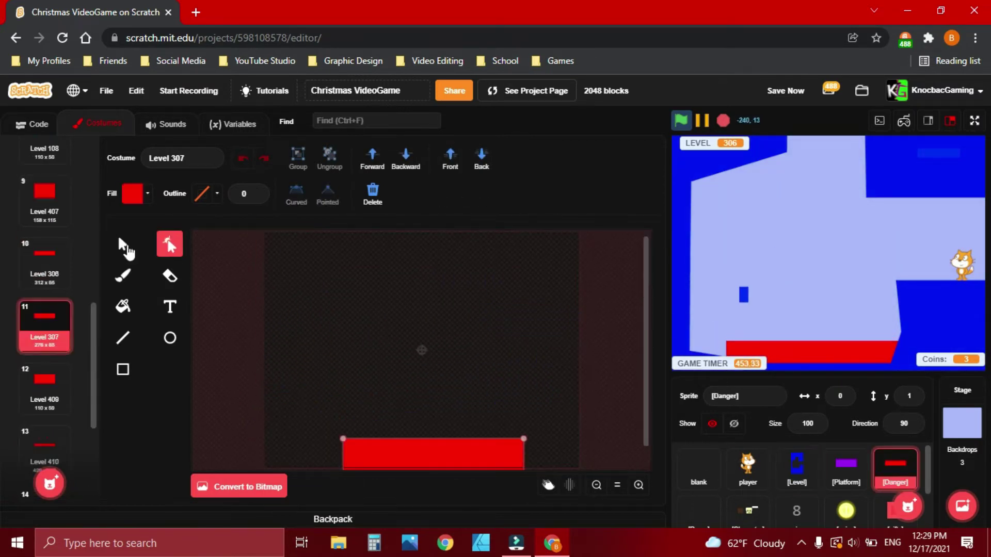
left_click(796, 471)
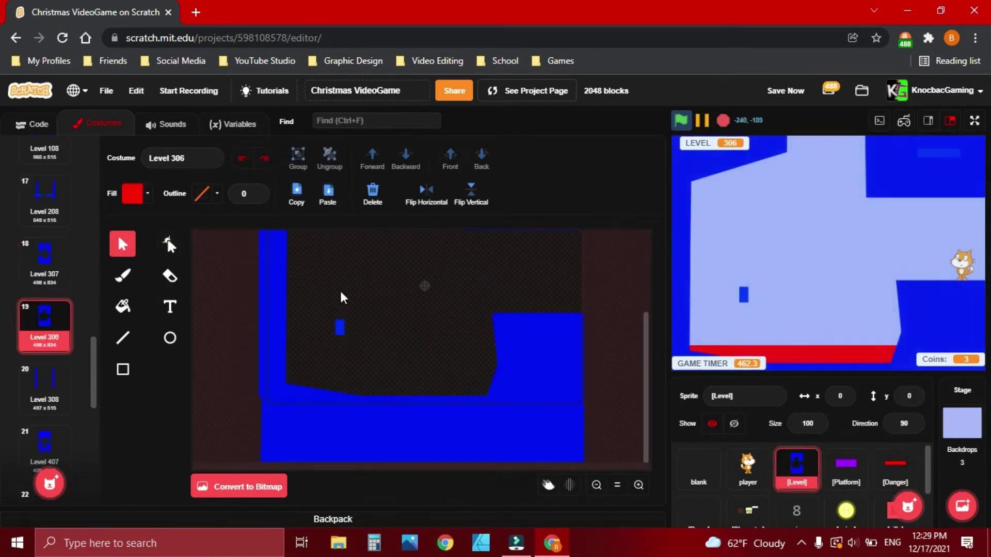
left_click(25, 125)
scroll(849, 463, "down", 1)
scroll(883, 465, "down", 1)
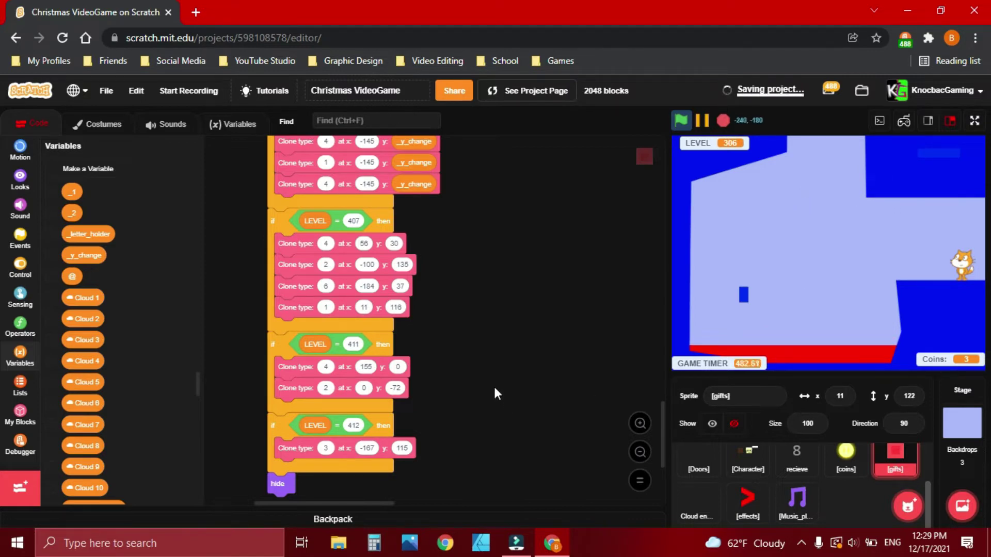
- Scroll the gifts sprite's script up to show its LEVEL if-chain
left_click_drag(494, 379, 499, 355)
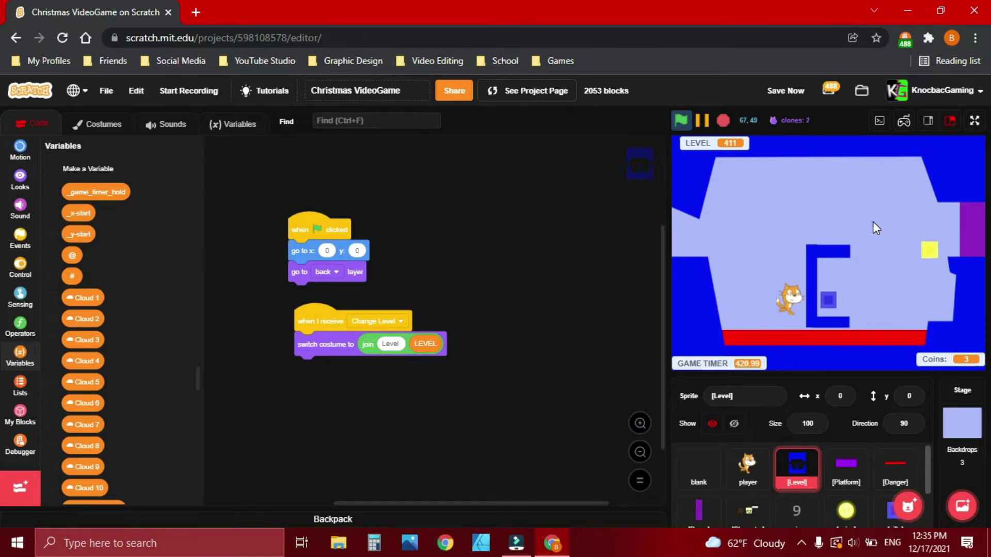
- Clear Level 411 by grabbing the square inside the bracket and exiting right to 412
key("Up")
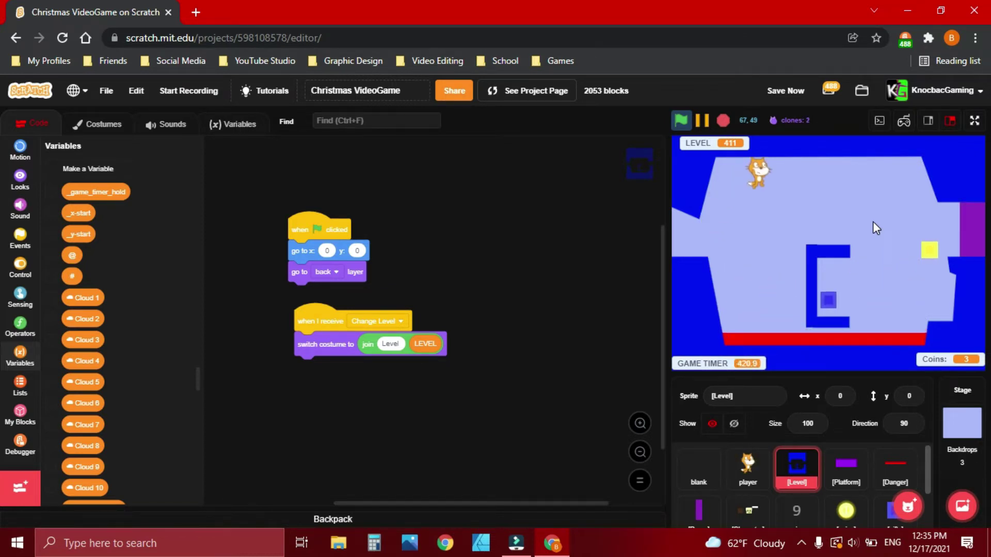
key("Left")
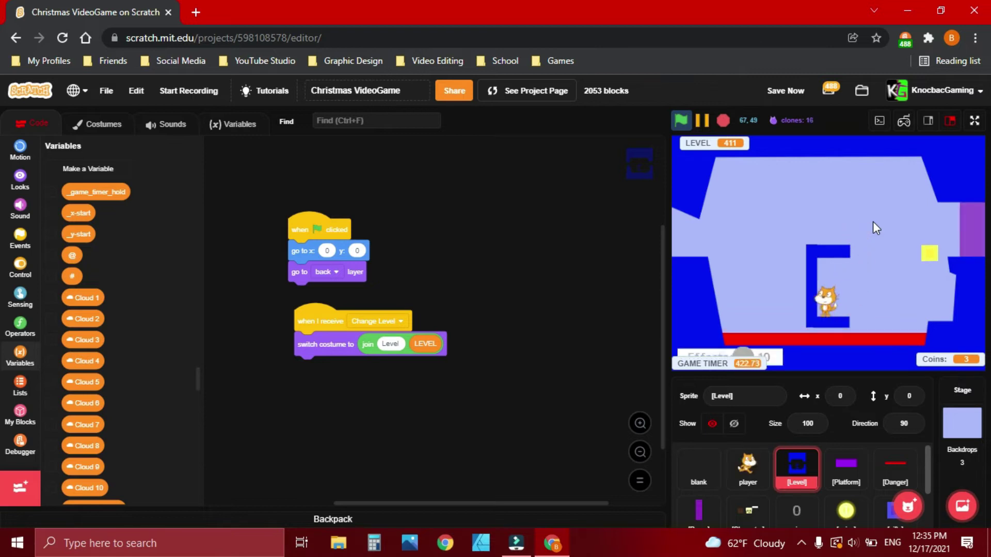
key("Right")
key("Up")
key("Right")
- Cross Level 412 over the tall pillar, collect the green square, and exit into 413
key("Right")
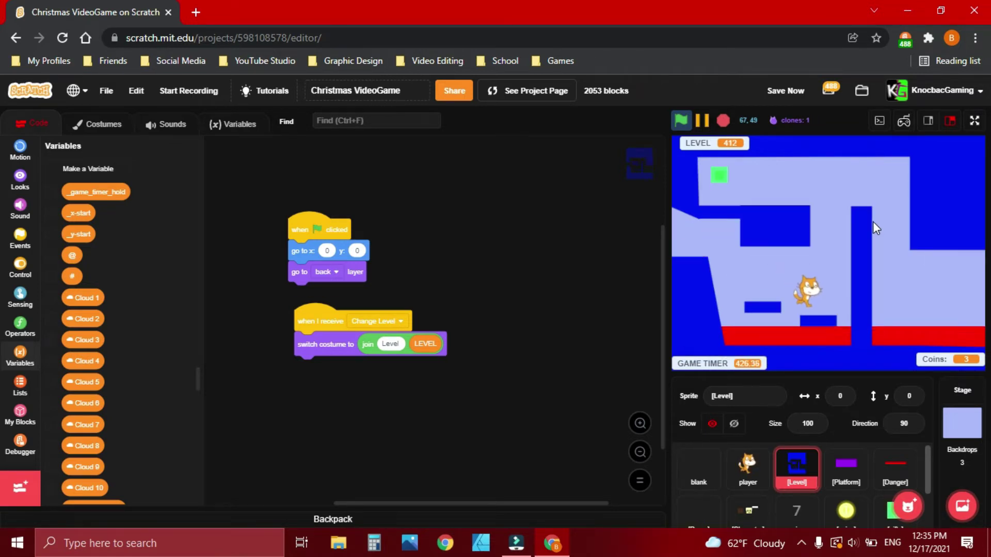
key("Up")
key("Left")
key("Up")
key("Right")
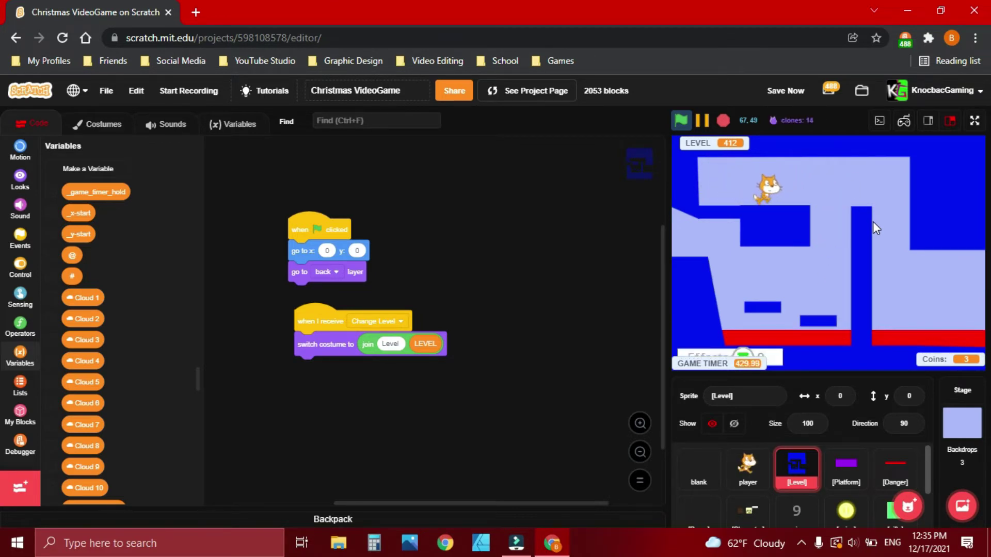
key("Up")
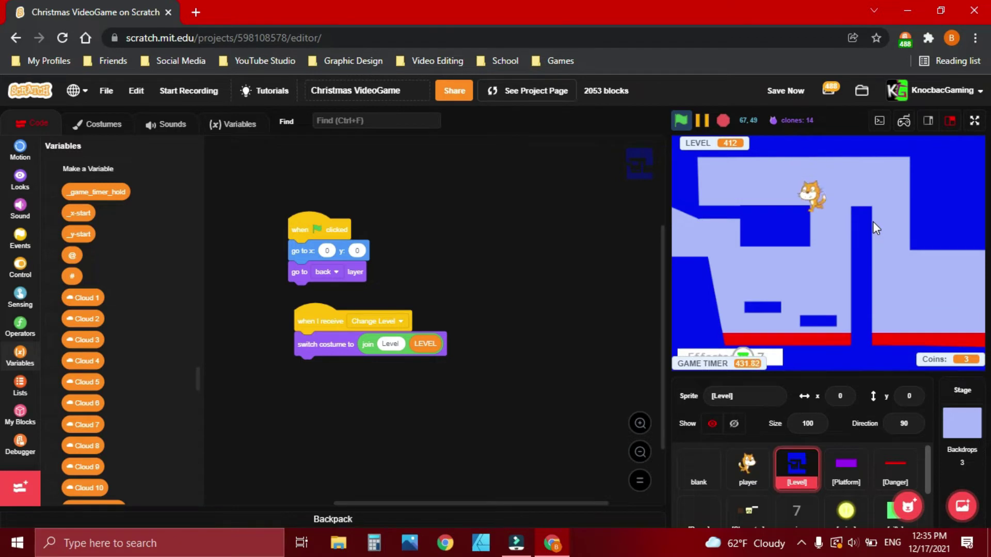
key("Right")
key("Up")
key("Right")
key("Up")
- Play Level 413 until the cat falls into Level 313 and walks its floor
key("Up")
key("Right")
key("Up")
key("Left")
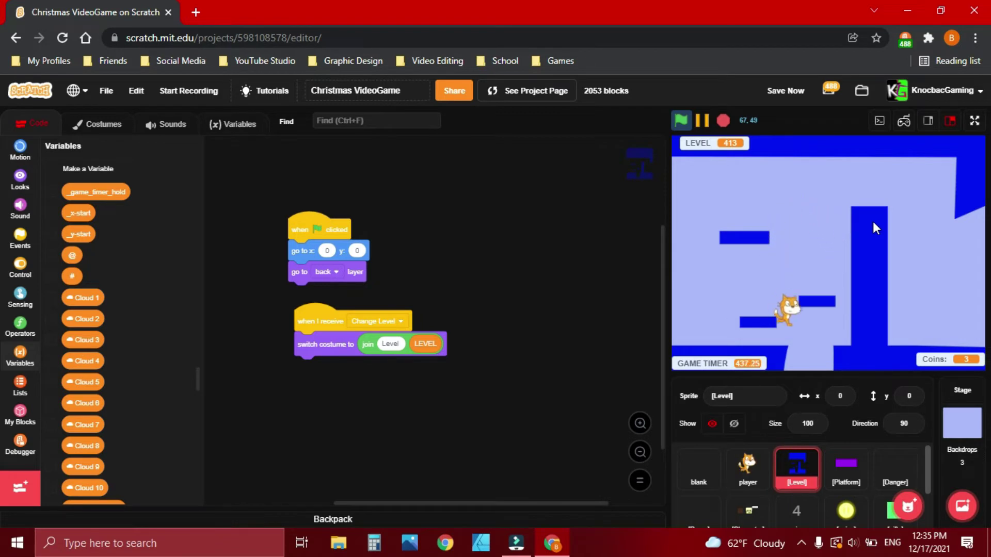
key("Right")
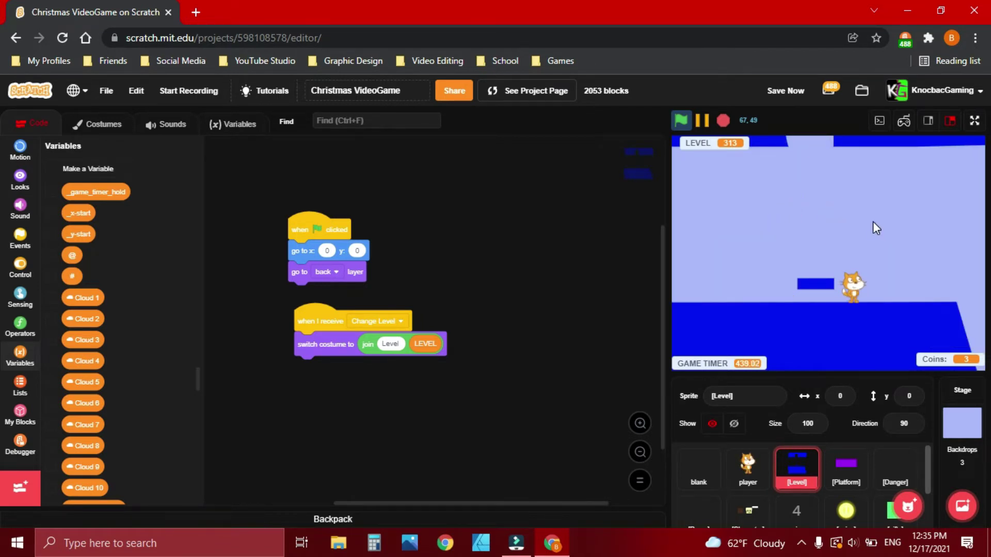
- Jump back to Level 413 with the level prompt and hop between its platforms
key("l")
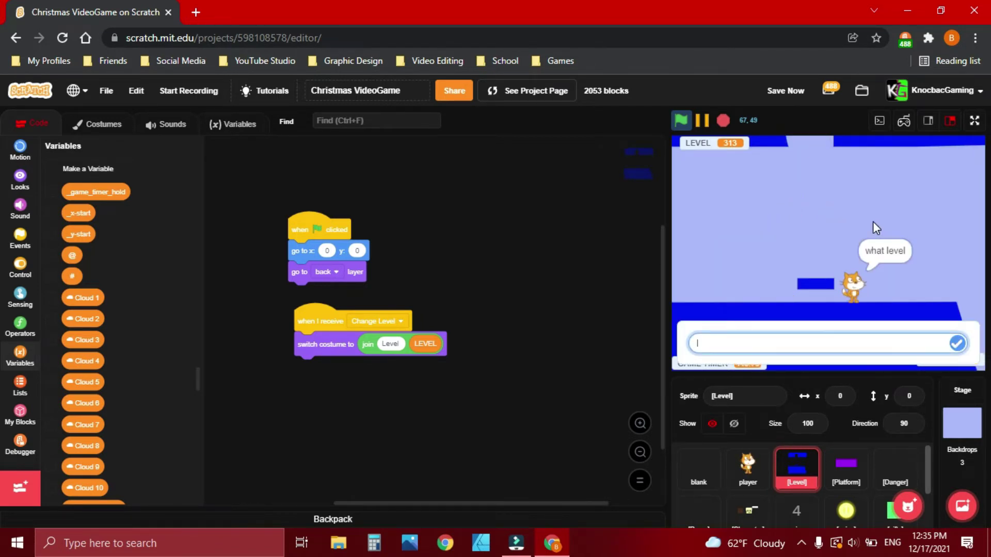
type("413")
key("Return")
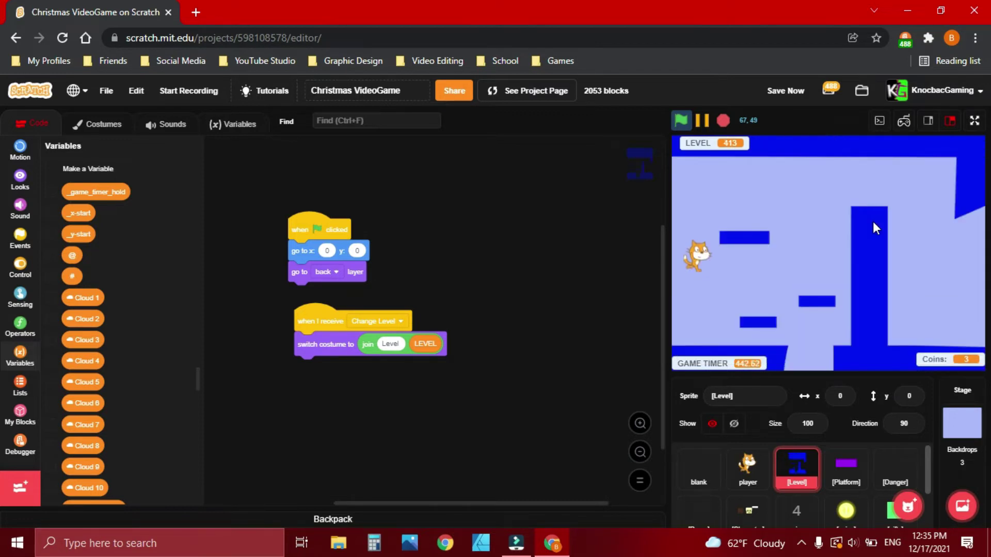
key("Right")
key("Up")
key("Up")
key("Left")
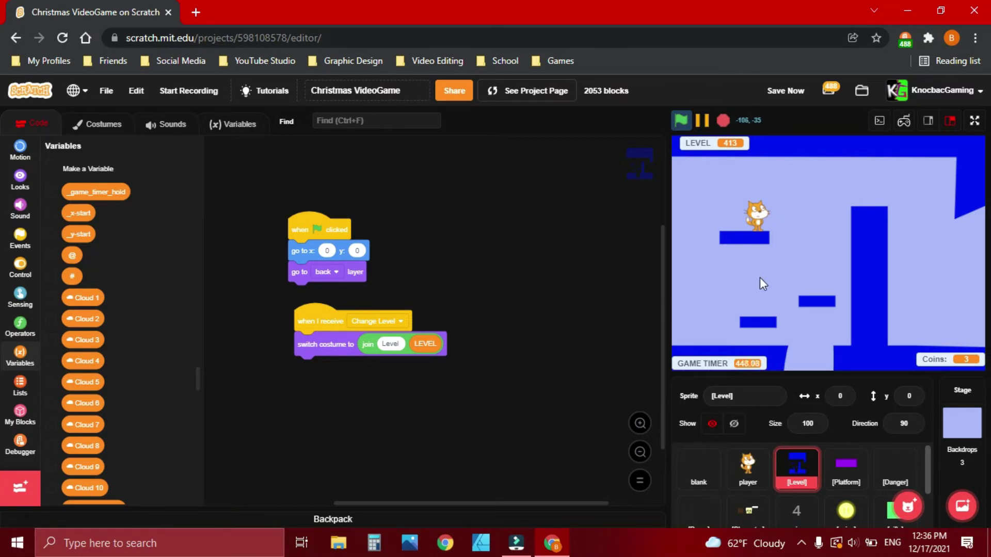
- Open the Level 413 costume and undo the previous terrain change
left_click(100, 127)
scroll(33, 334, "down", 8)
scroll(33, 343, "down", 5)
scroll(47, 371, "down", 6)
scroll(335, 354, "down", 4)
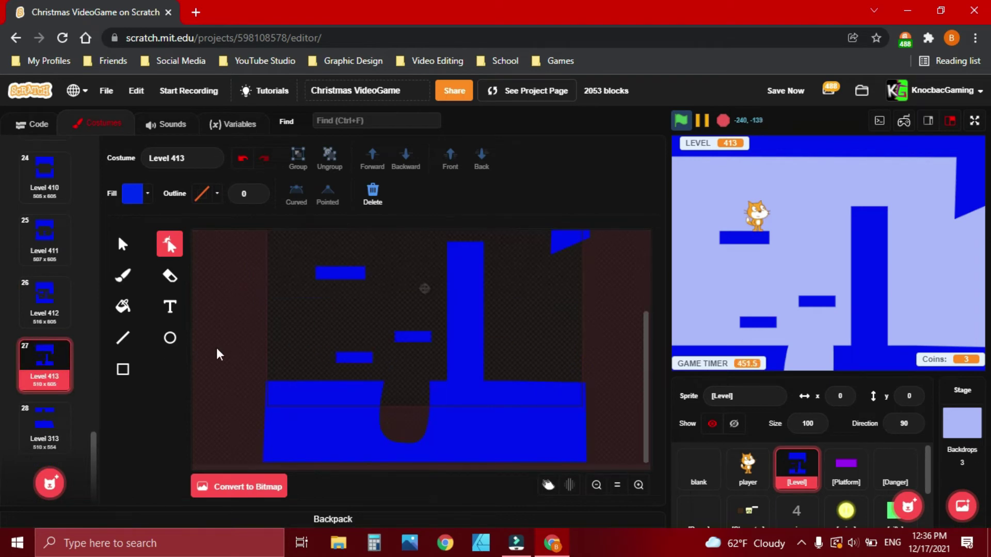
left_click(122, 369)
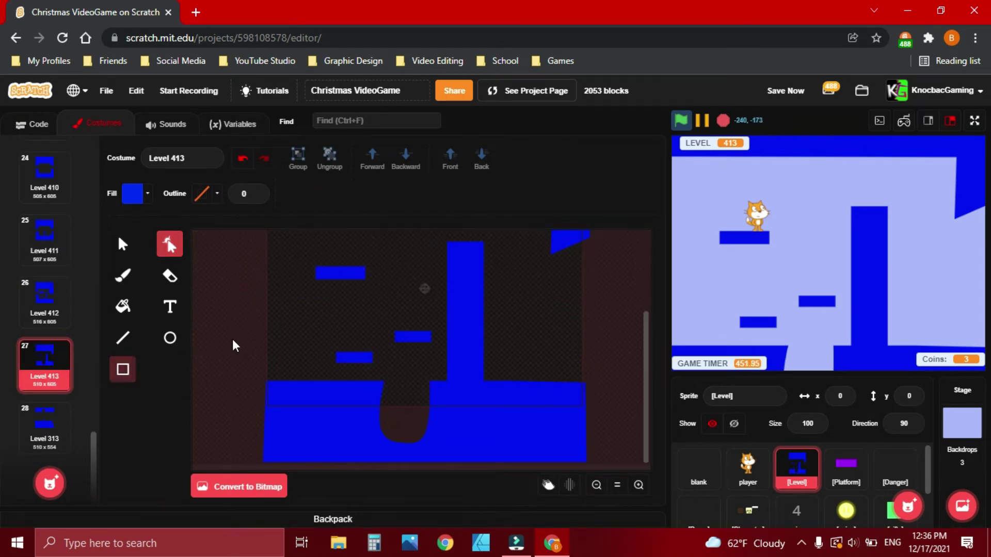
left_click(242, 158)
left_click(373, 352)
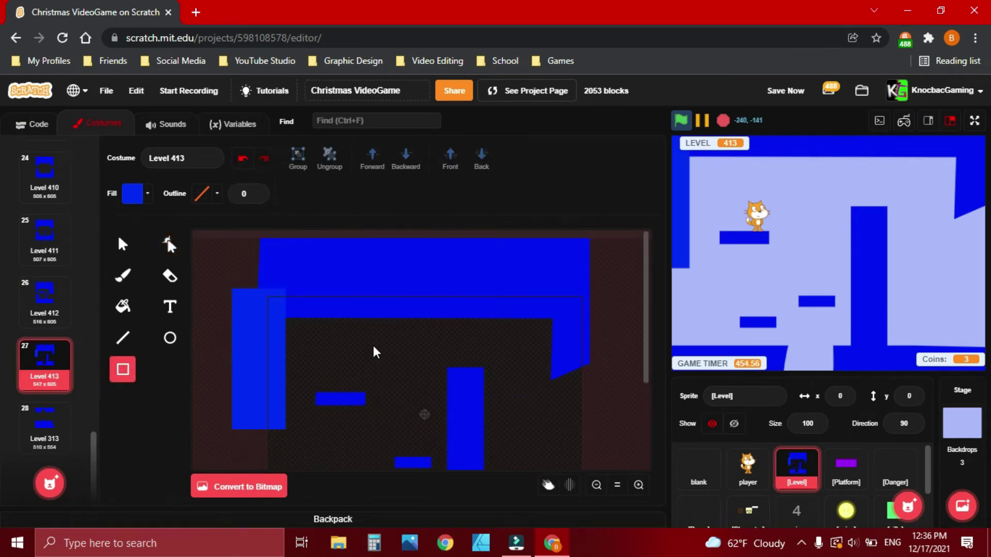
- Drag the top terrain shape's bottom points down into a tall right wall
left_click(122, 247)
left_click(582, 362)
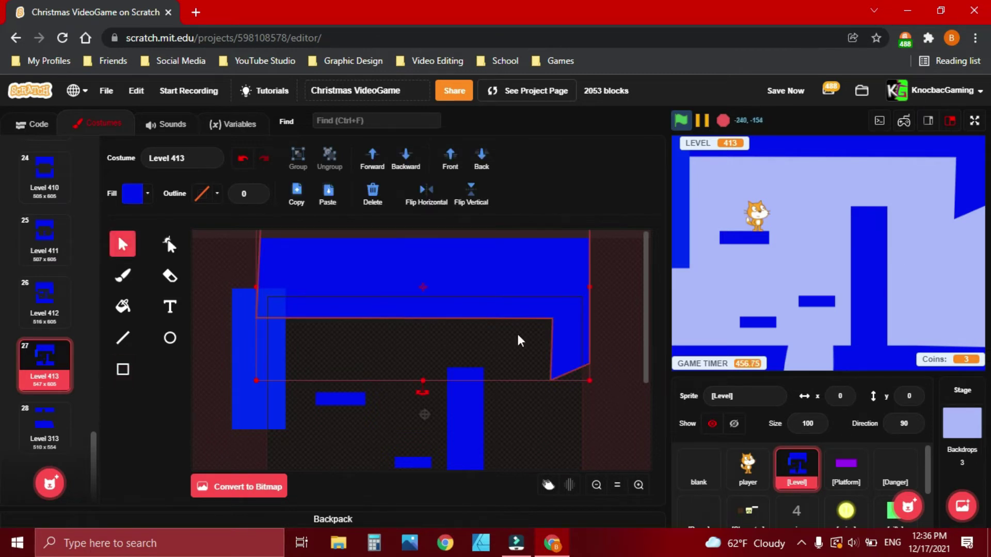
left_click(174, 250)
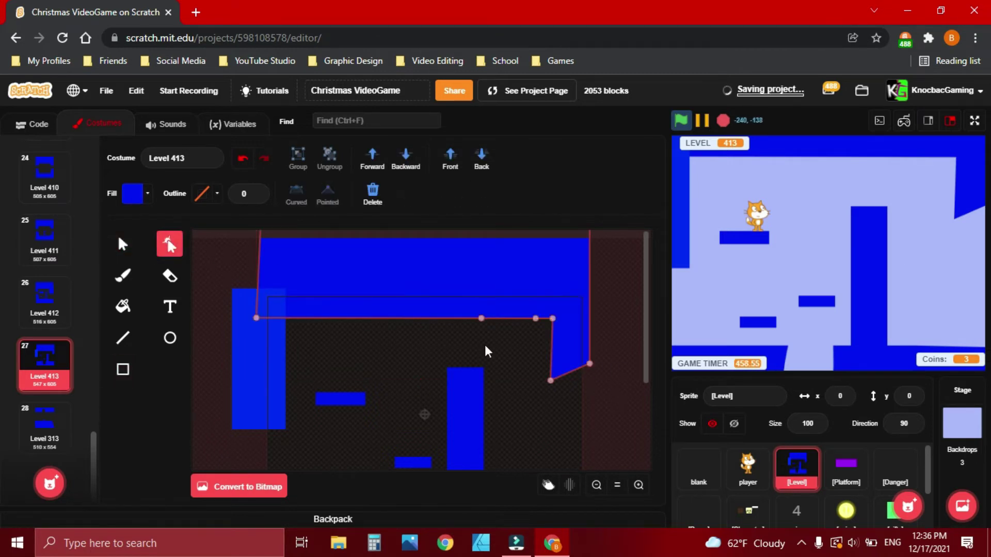
left_click(551, 380)
left_click_drag(591, 364, 593, 464)
scroll(592, 418, "down", 3)
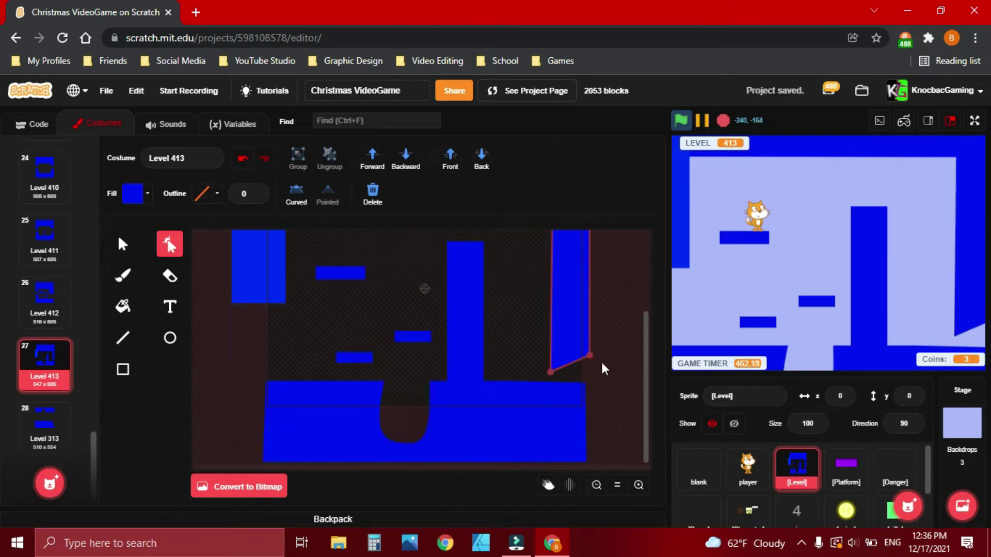
left_click(590, 358)
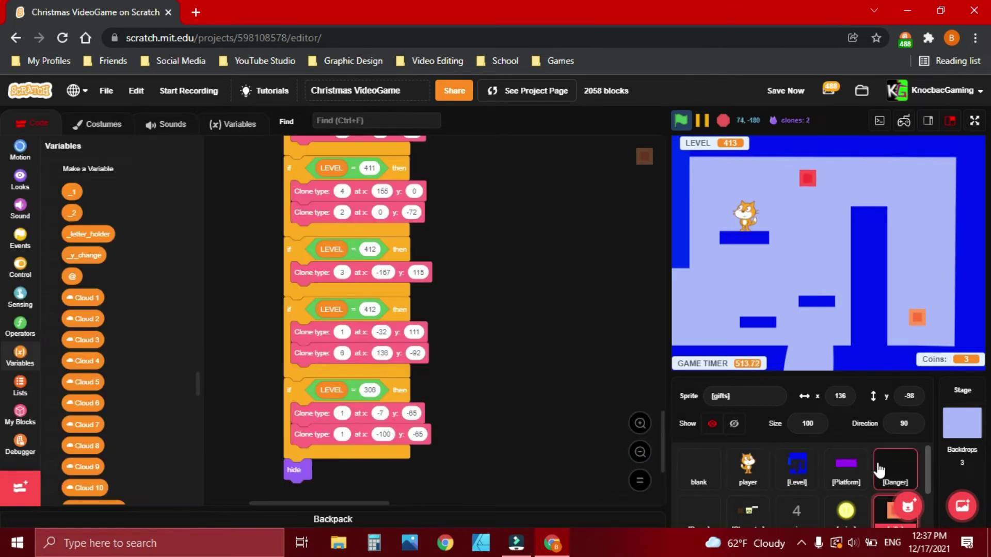
- Shorten the Danger sprite's Level 413 red bar from both ends into a small lava patch
left_click(882, 469)
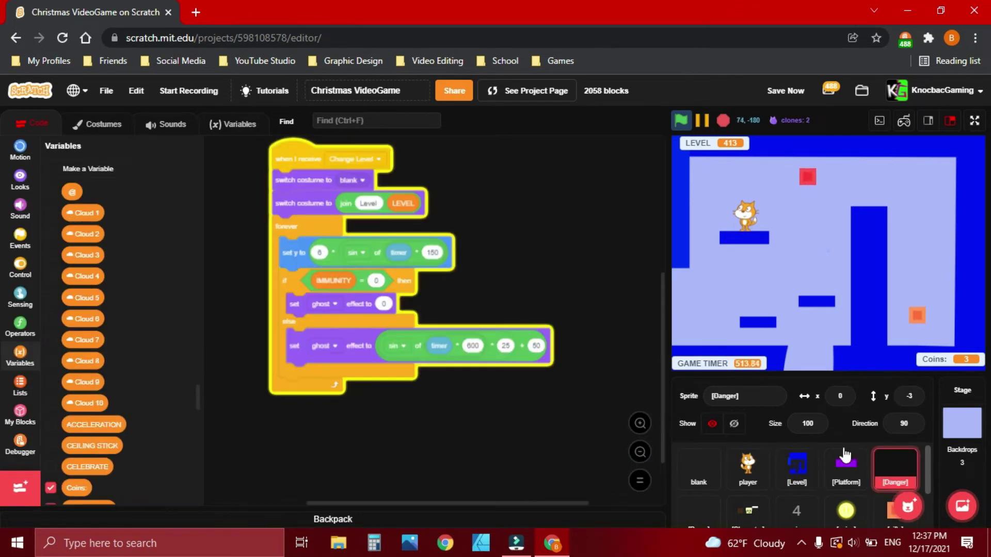
left_click(92, 126)
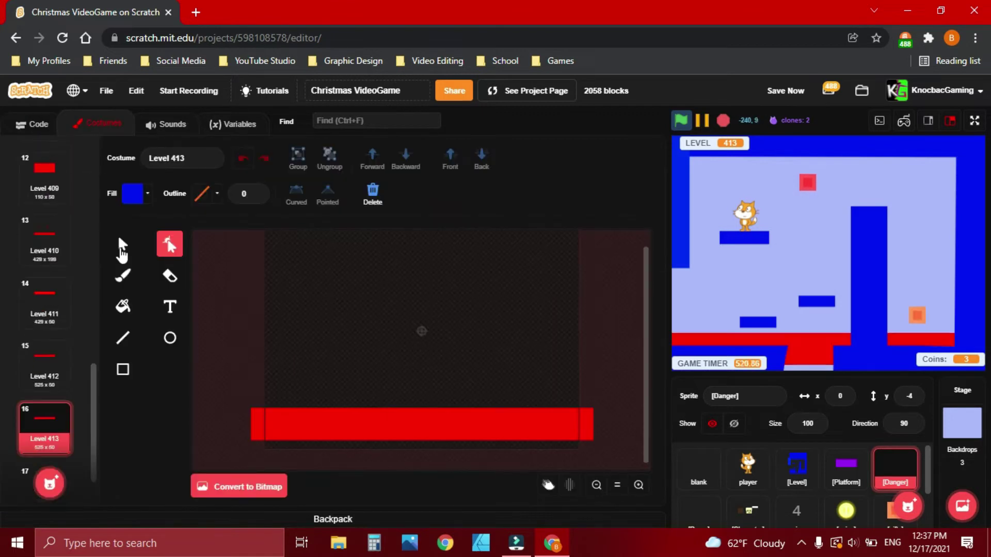
left_click_drag(250, 423, 361, 423)
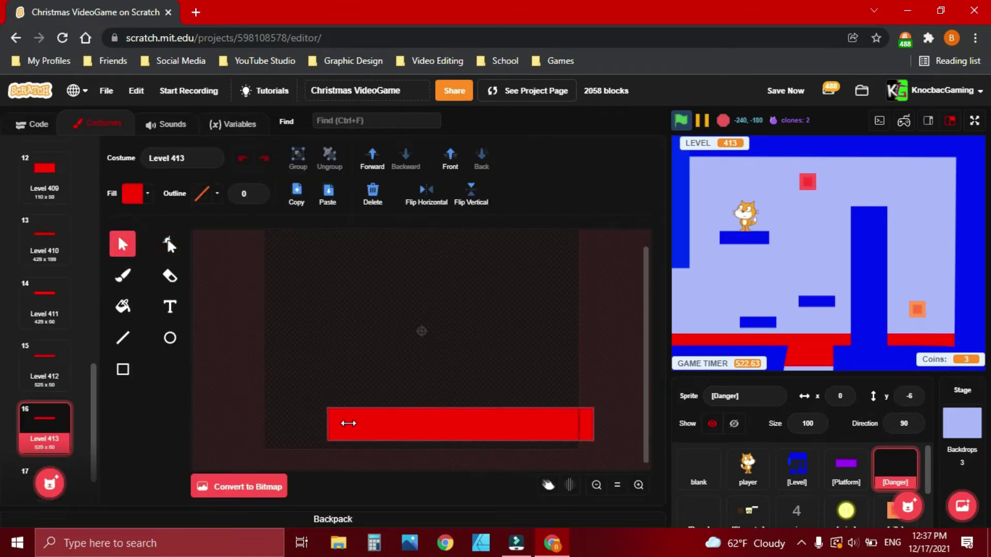
mouse_move(594, 424)
left_mouse_down()
mouse_move(423, 424)
mouse_move(399, 439)
mouse_move(400, 451)
left_mouse_up()
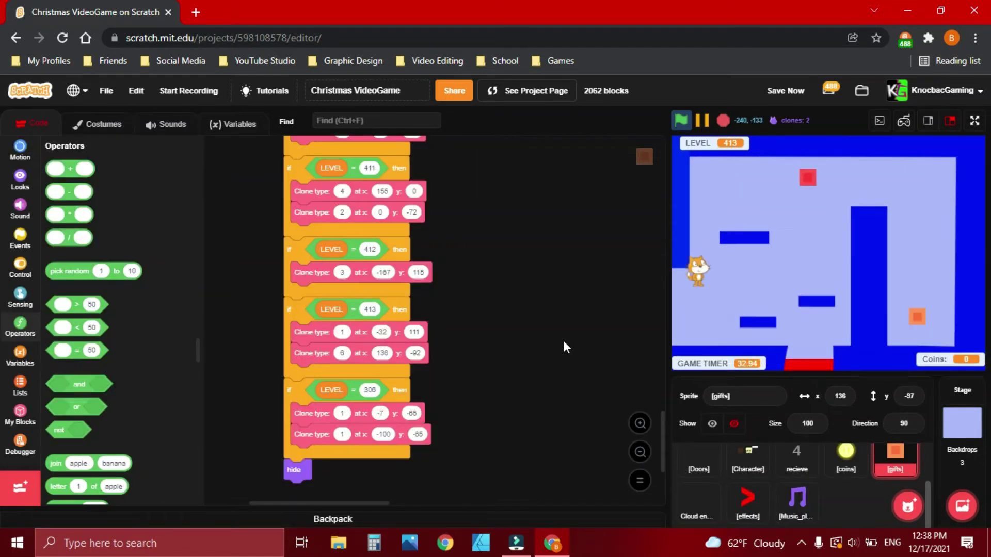
- Run the cat across Level 413 and drop through the floor gap onto Level 313's ledge
key("Right")
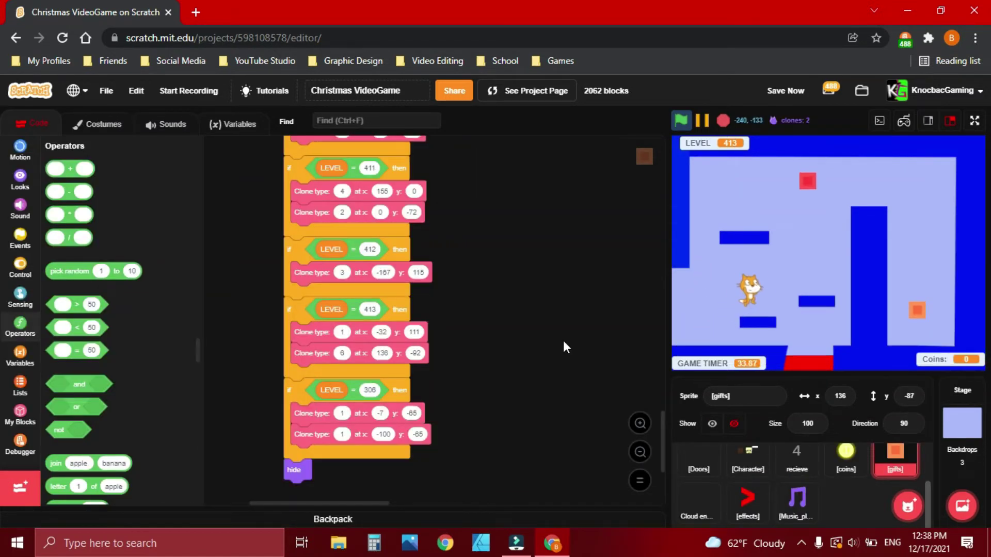
key("Left")
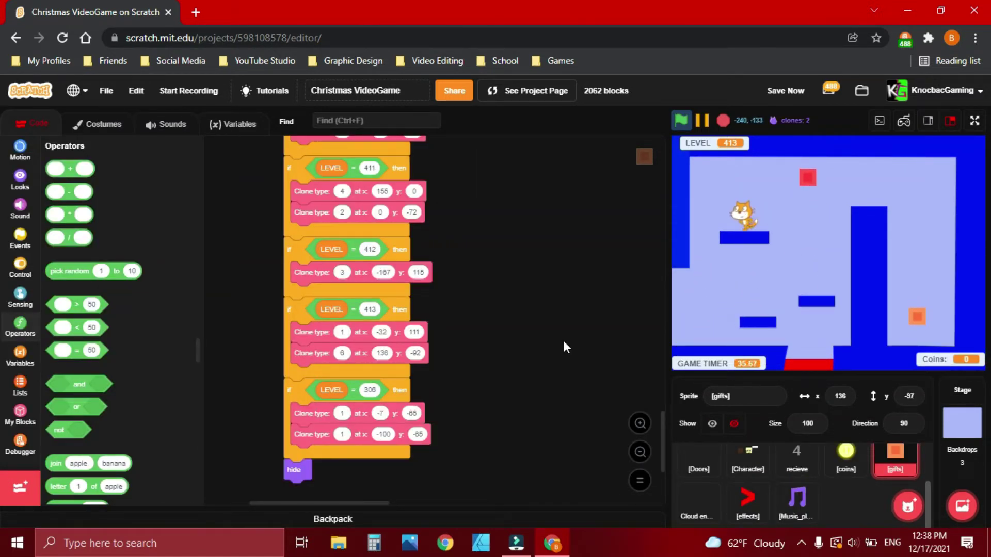
key("Right")
key("Right")
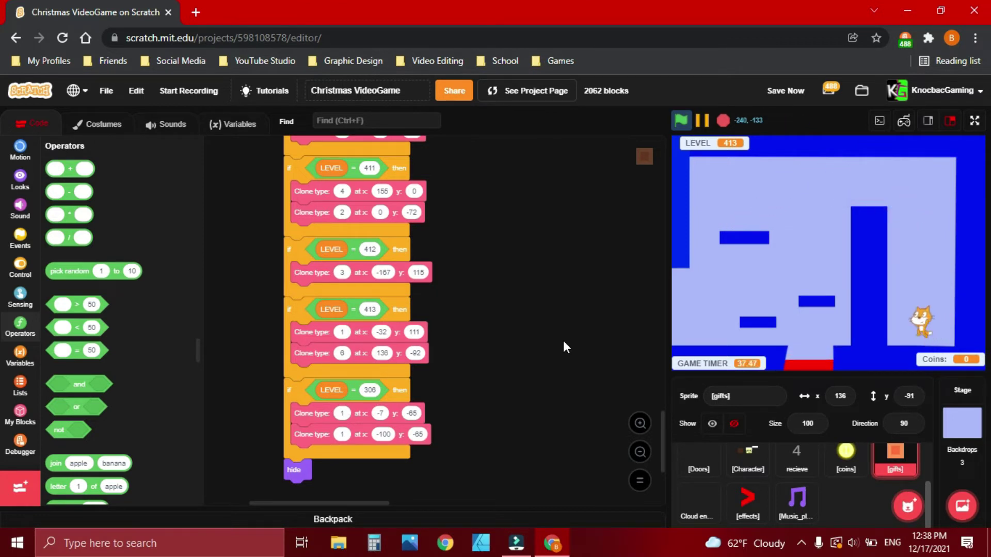
key("Up")
key("Up")
key("Left")
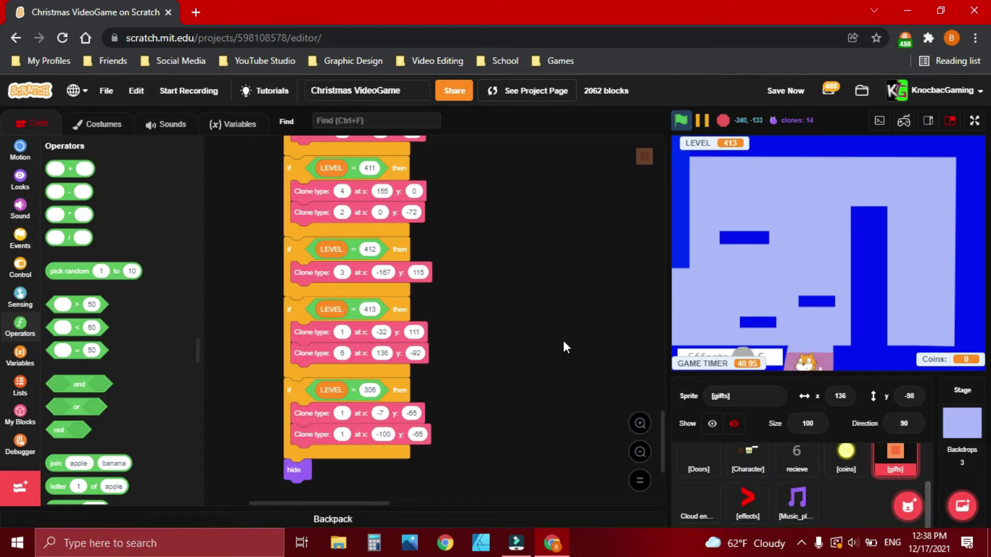
key("Up")
key("Left")
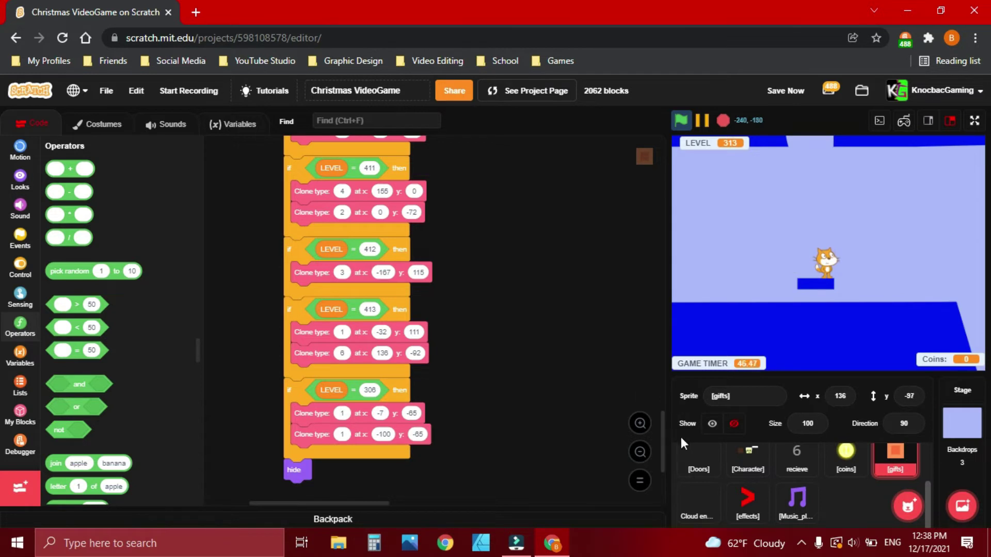
scroll(701, 465, "up", 2)
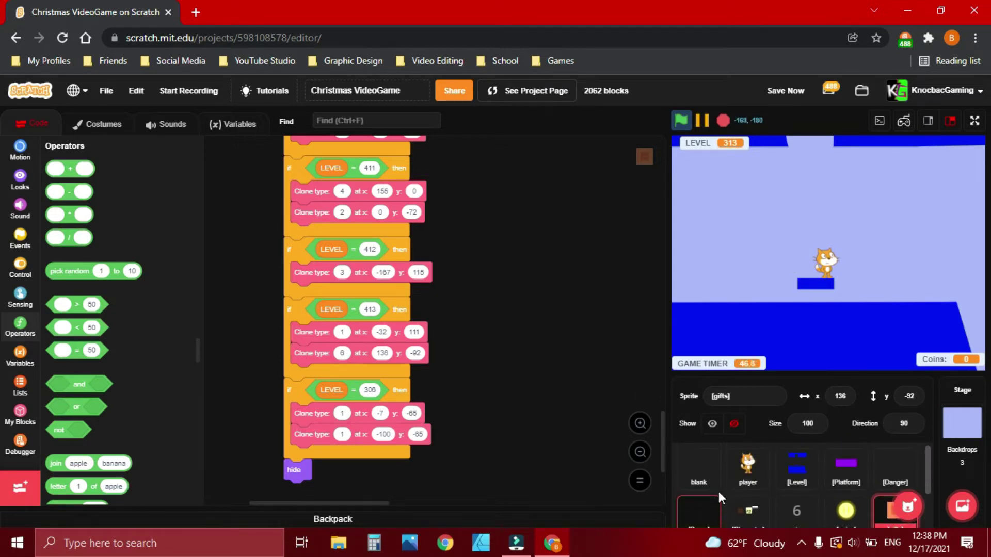
- Show the Platform sprite's Level 313 glide script and land the cat on the sliding platform
left_click(847, 473)
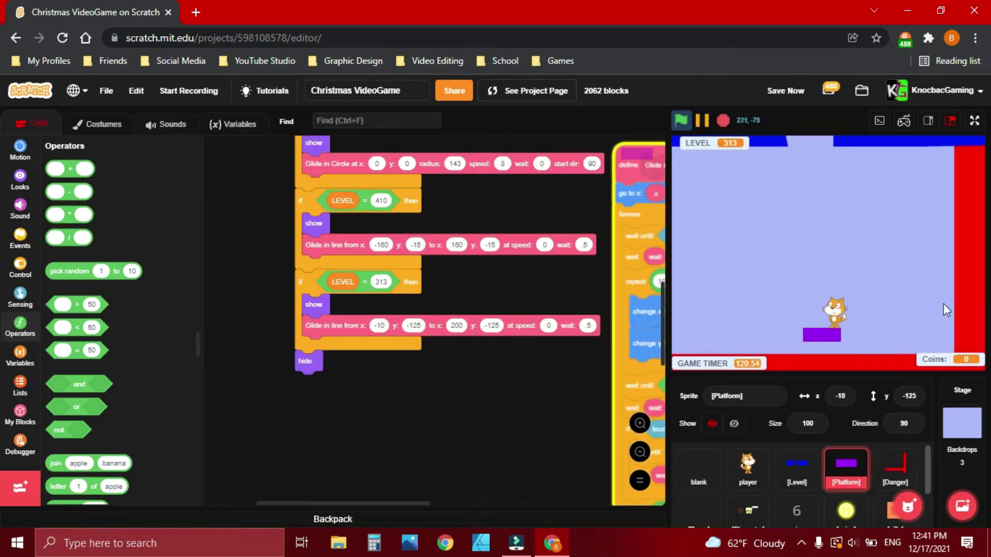
key("Right")
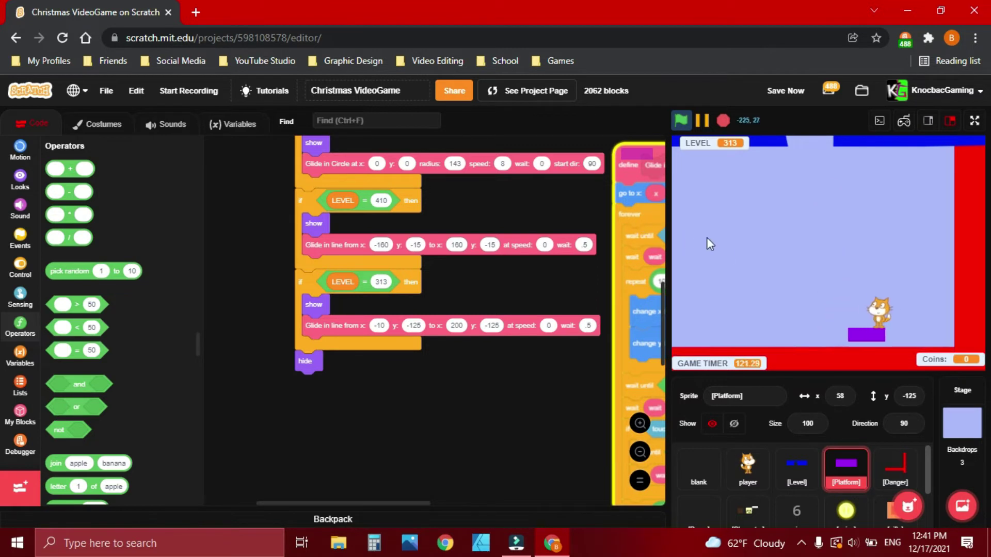
- Draw a small blue wall on the Level 313 costume's right side and nudge it down-right
left_click(797, 472)
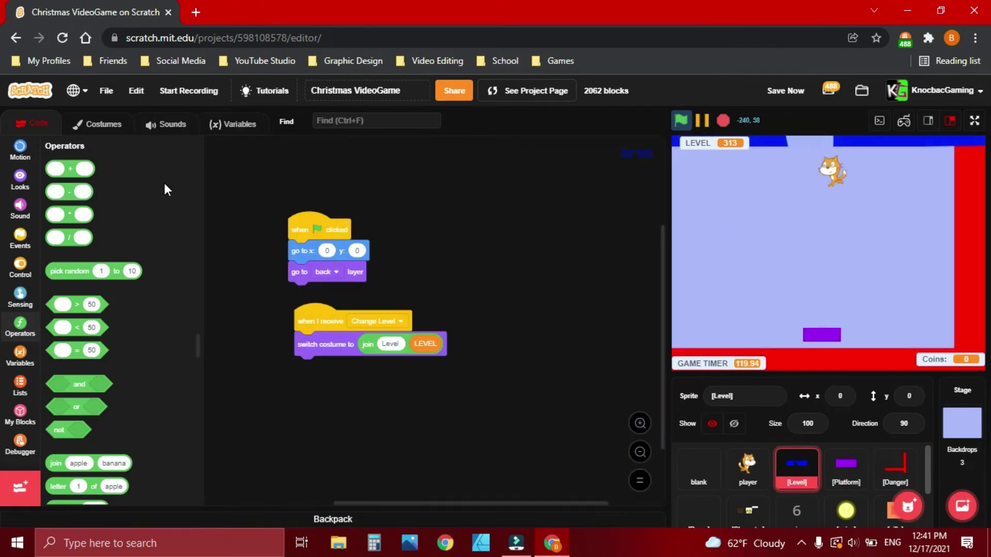
left_click(103, 124)
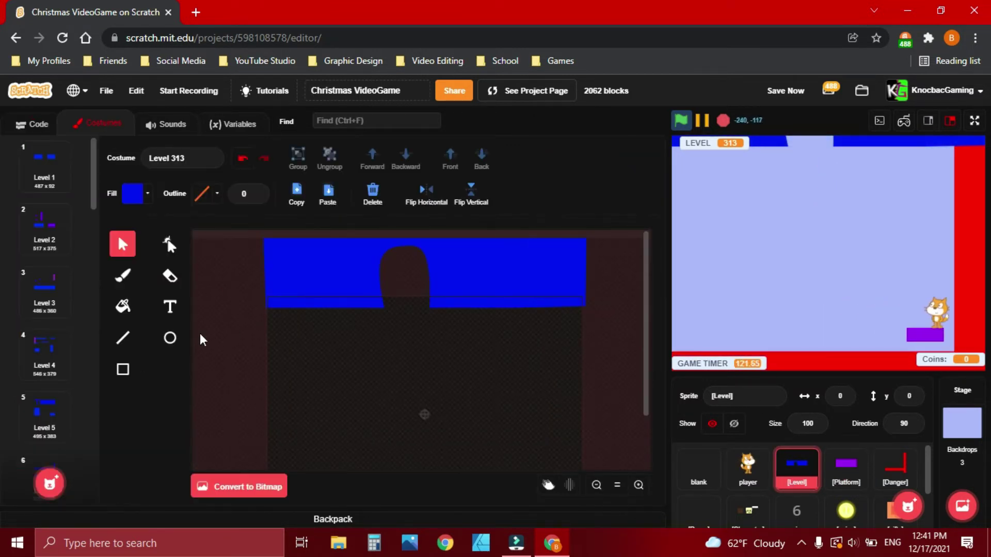
left_click(123, 370)
left_click_drag(511, 389, 528, 426)
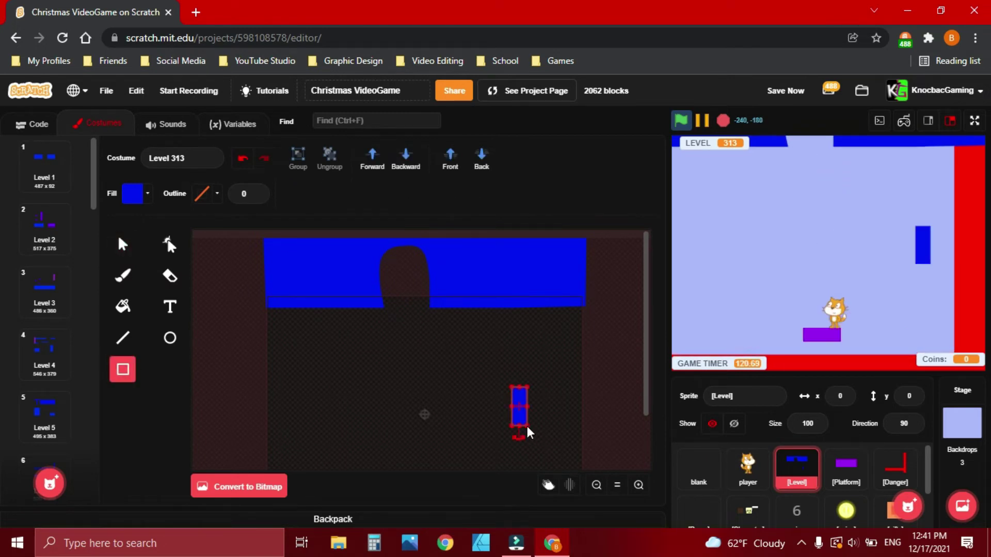
left_click(123, 245)
left_click_drag(512, 415, 528, 436)
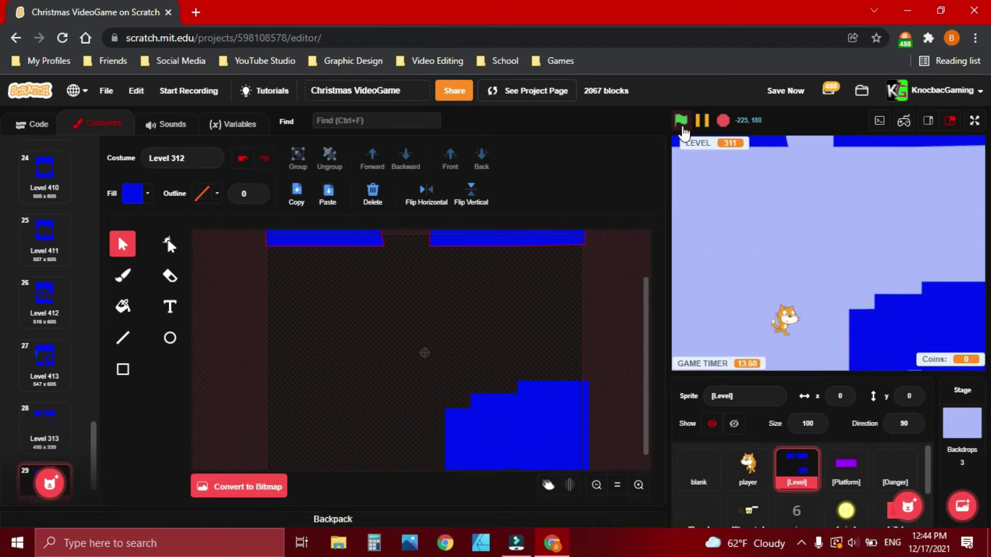
- Add a tall blue left wall to Level 312 and cut a notch into its floor bar
right_click(48, 316)
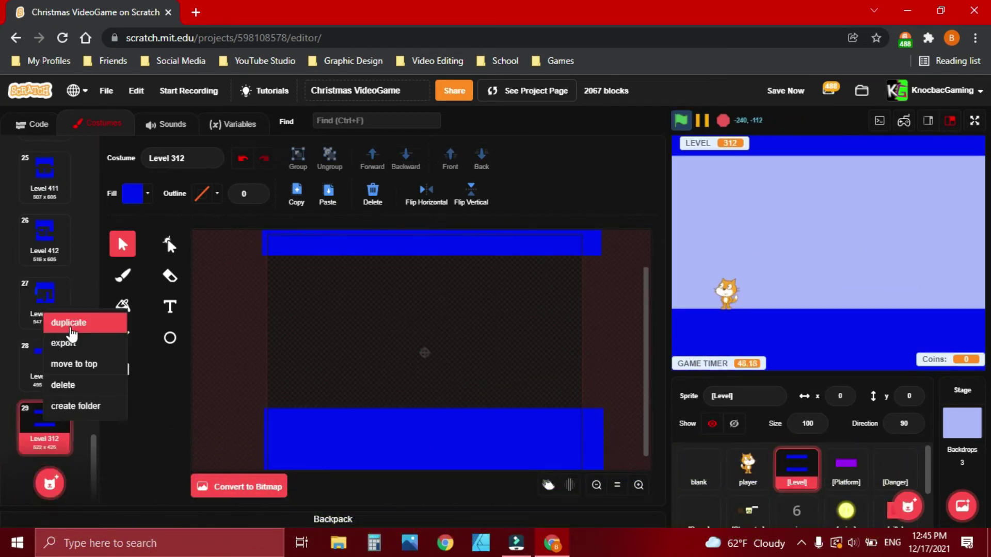
left_click(299, 349)
left_click(122, 369)
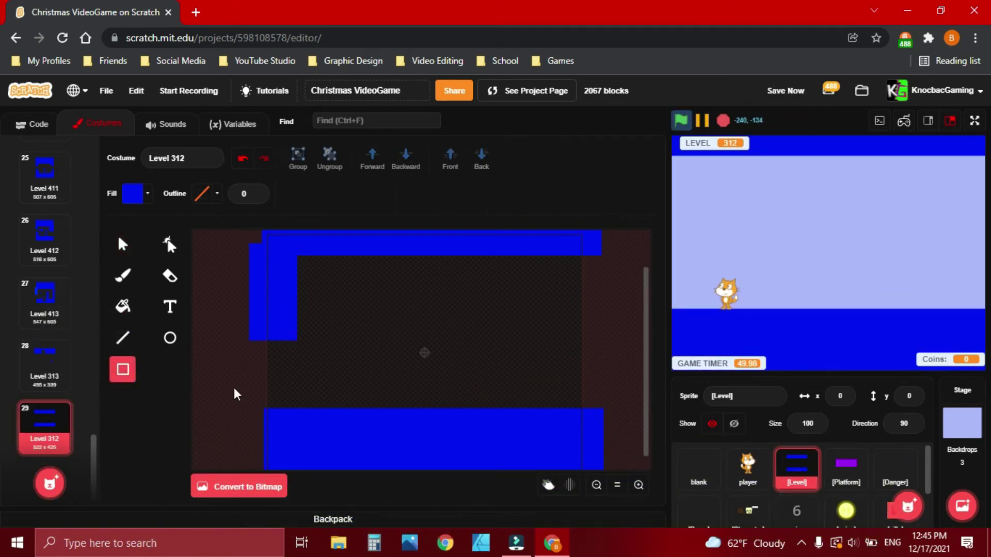
left_click_drag(249, 446, 301, 242)
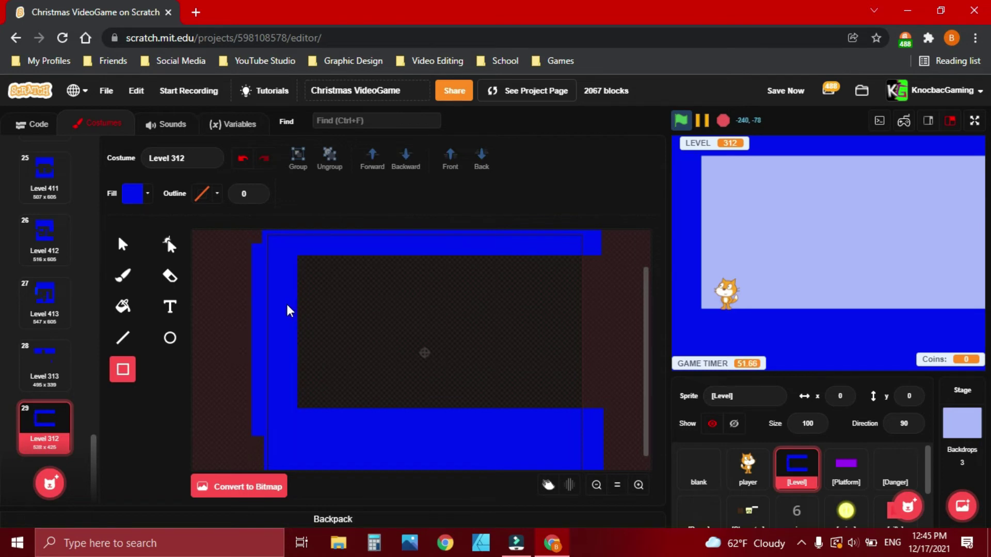
left_click(170, 245)
left_click_drag(328, 432, 403, 352)
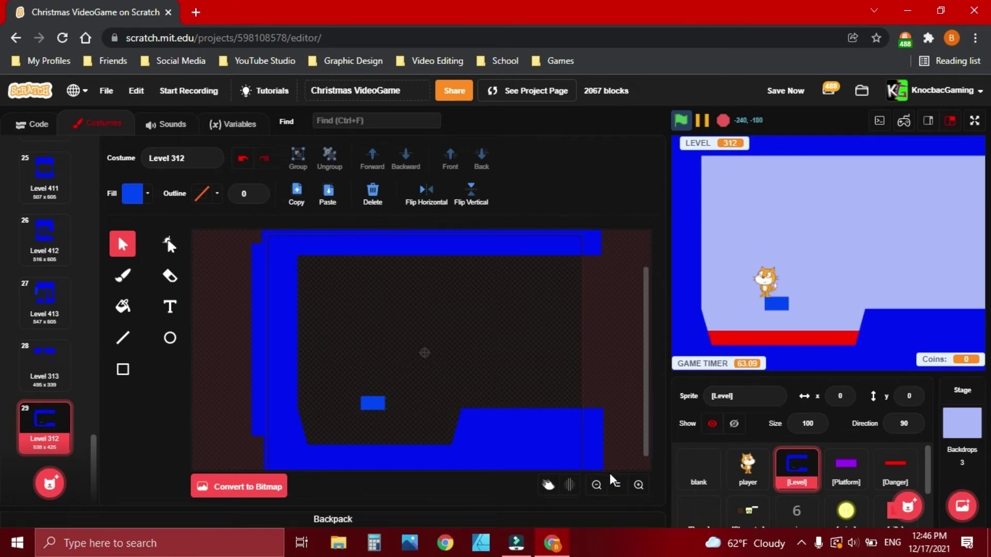
left_click(846, 468)
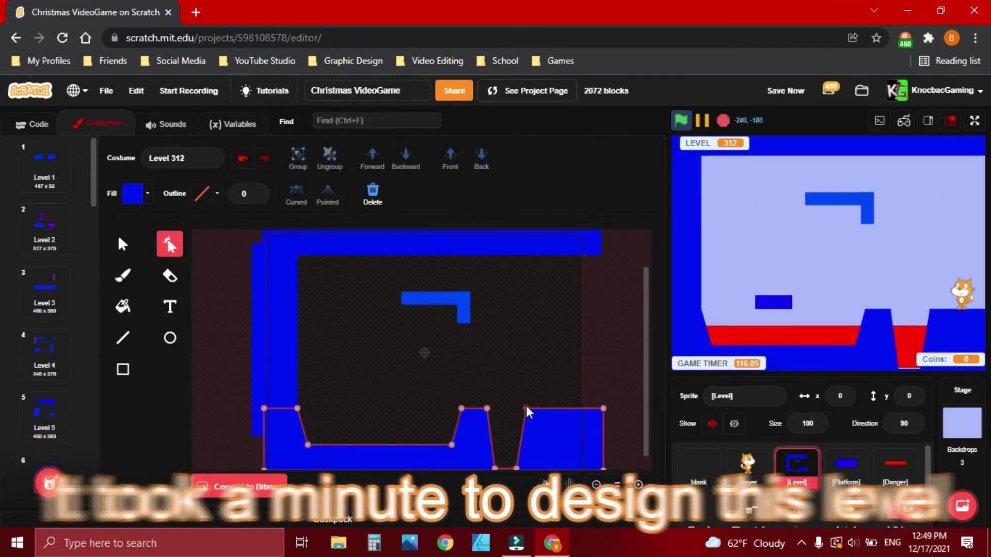
- Move the cat across Level 413 and jump above its platforms
key("Right")
key("Up")
key("Left")
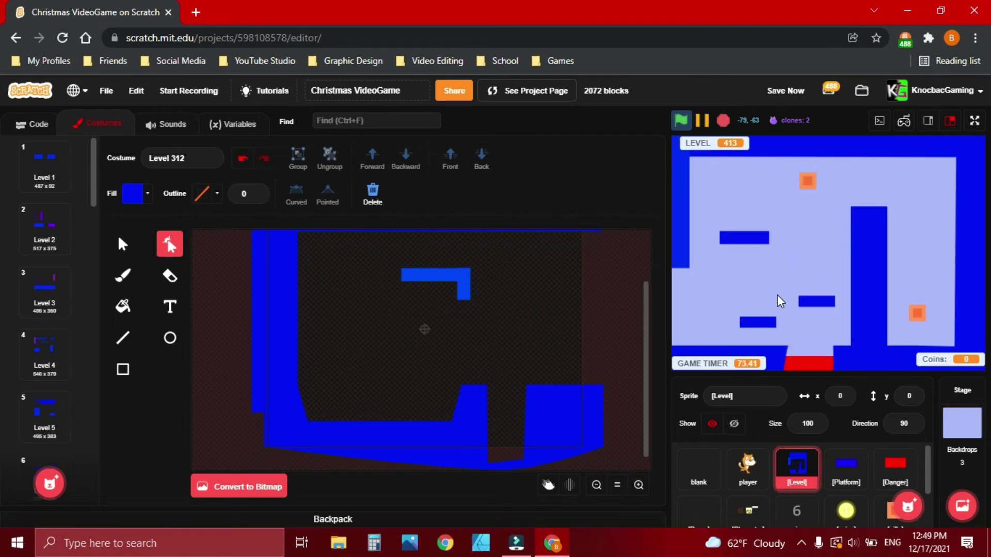
key("Right")
key("Left")
key("Right")
key("Up")
- Jump the cat over Level 413's tall wall and drop into the bottom exit
key("Up")
key("Left")
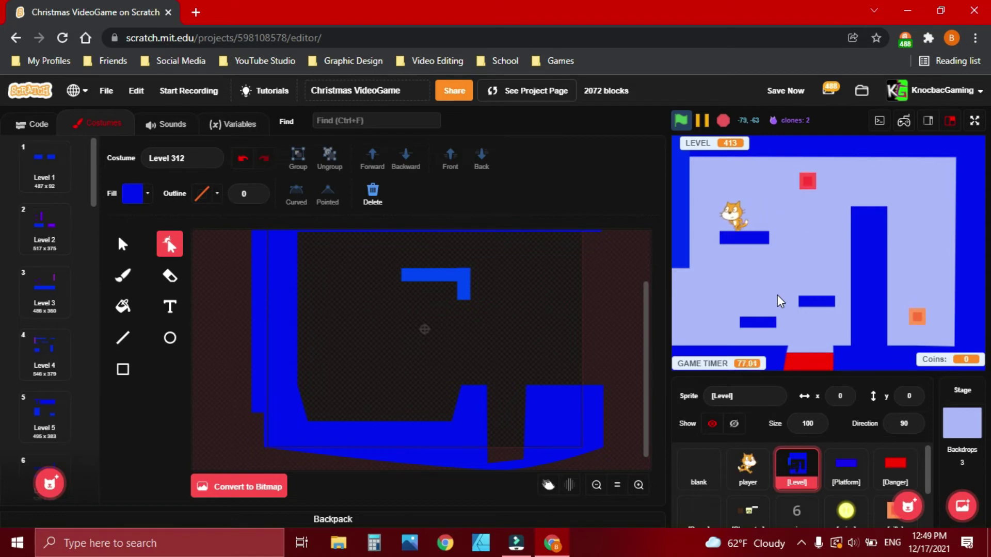
key("Right")
key("Up")
key("Right")
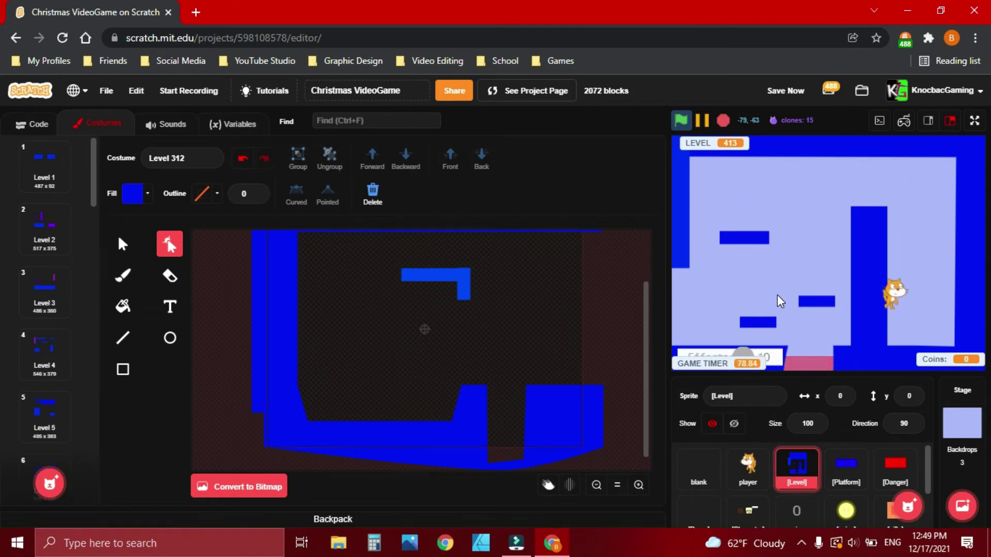
key("Up")
key("Left")
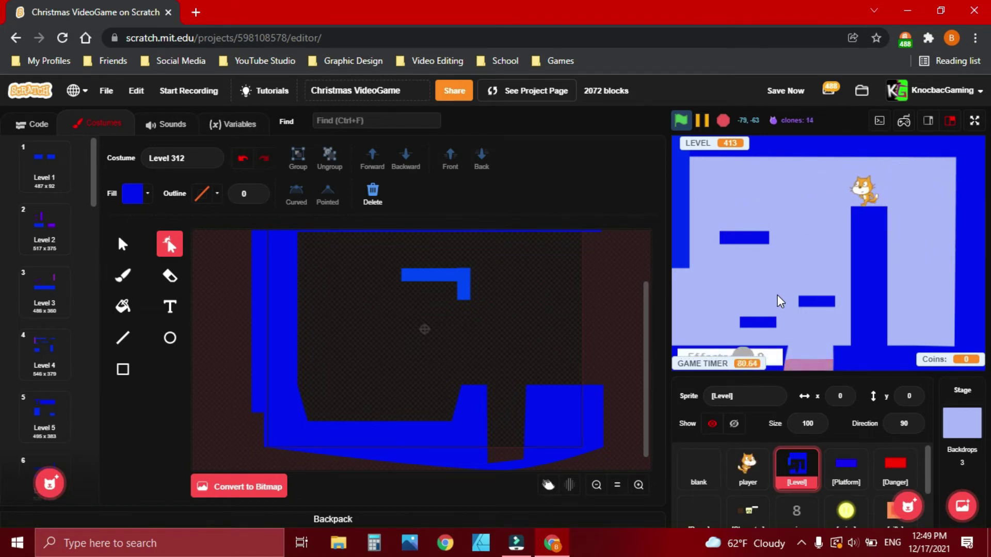
key("Left")
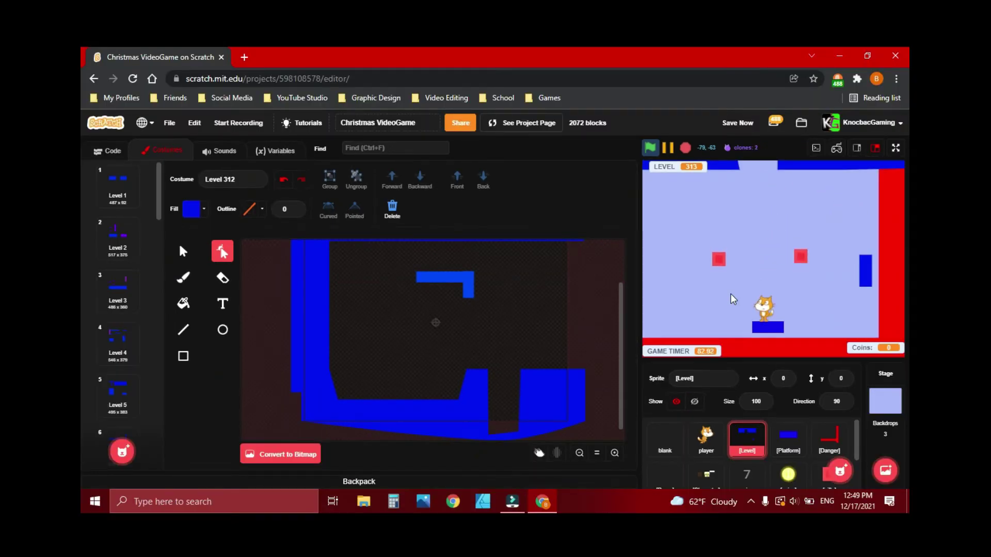
- Ride Level 313's rising platform to the upper ledge, then show the Danger sprite's costumes
key("Right")
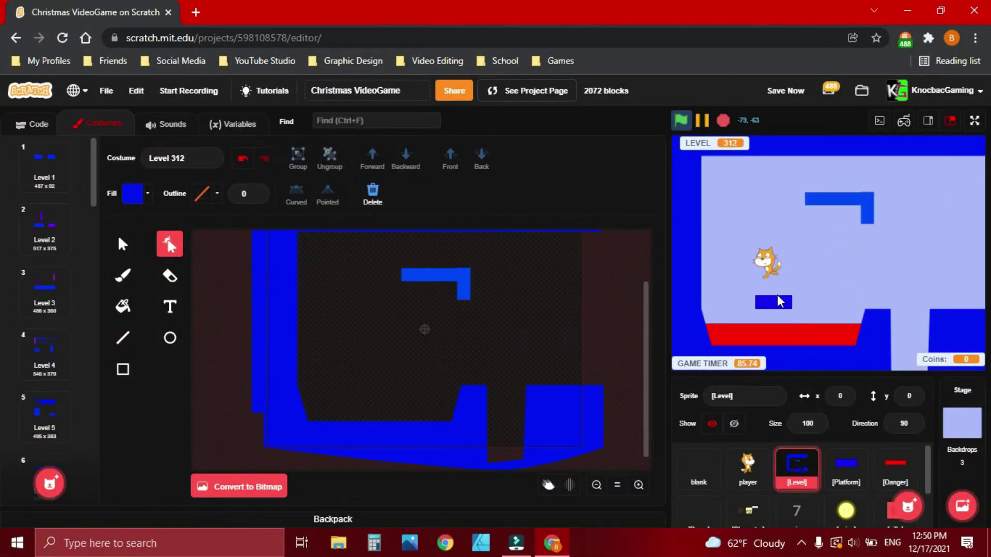
key("Right")
key("Right")
key("Right")
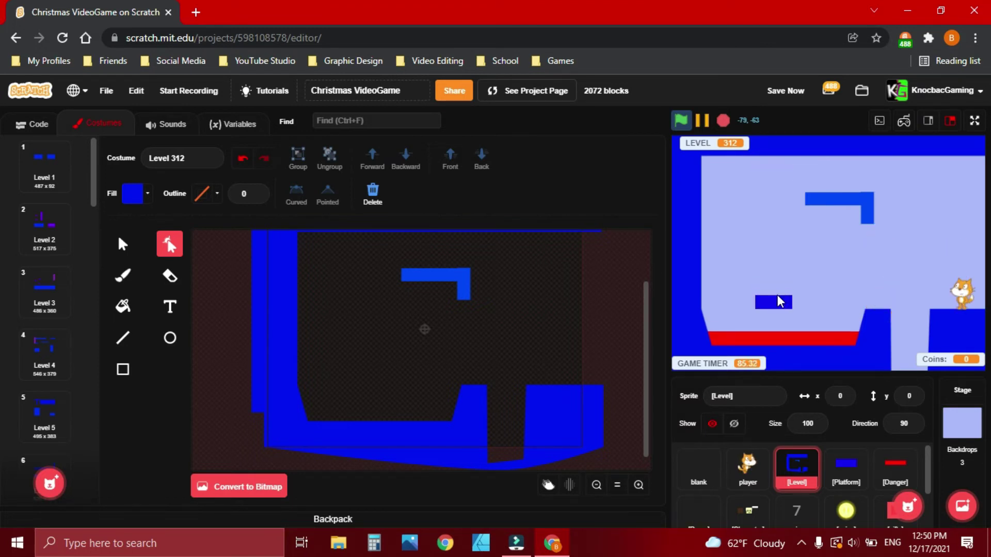
left_click(895, 467)
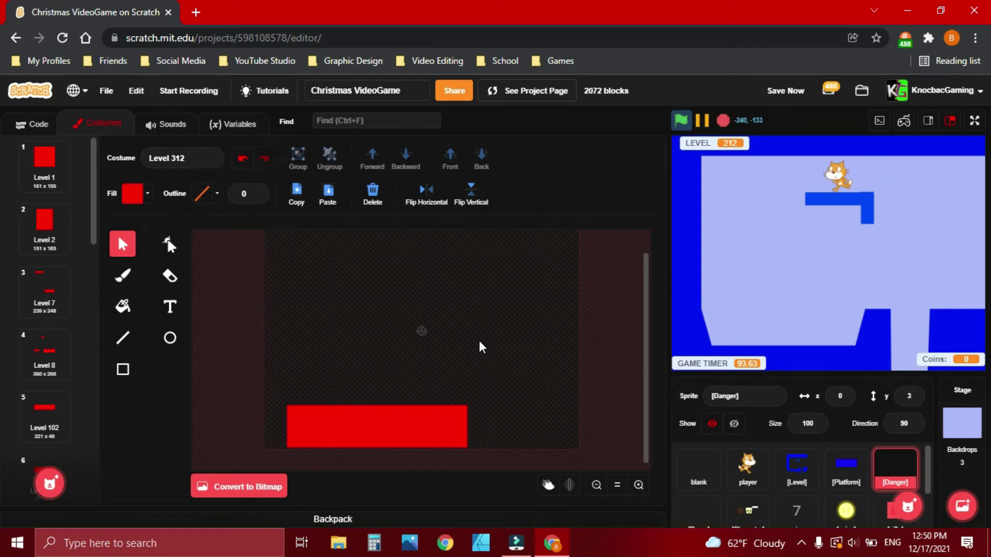
- Delete the red hazard rectangle, then start a playtest from level 413
left_click(373, 197)
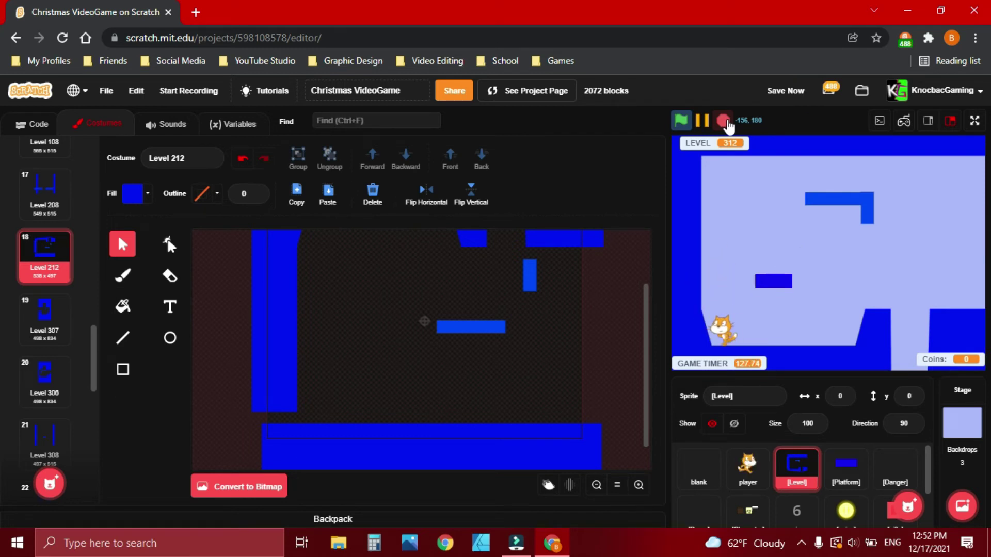
left_click(895, 465)
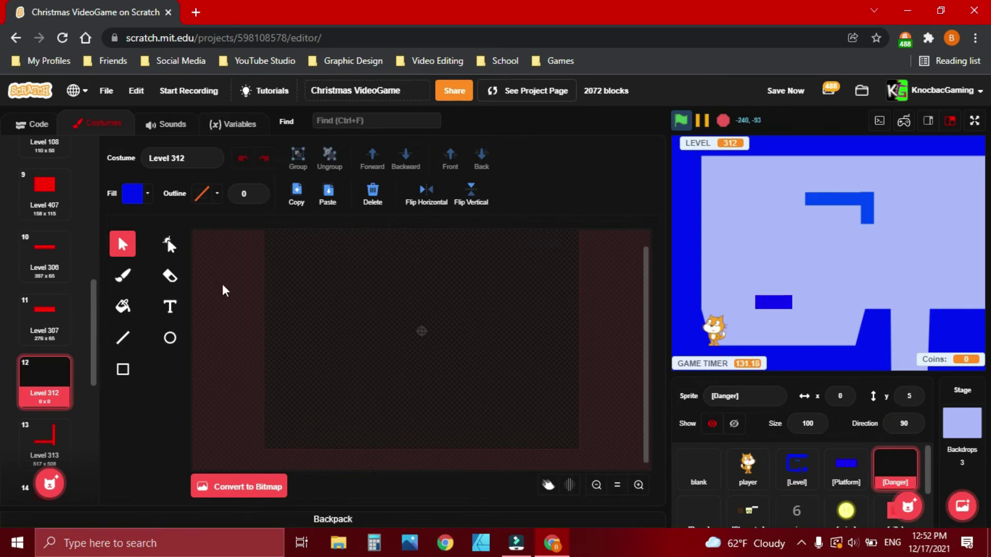
type("413")
key("Return")
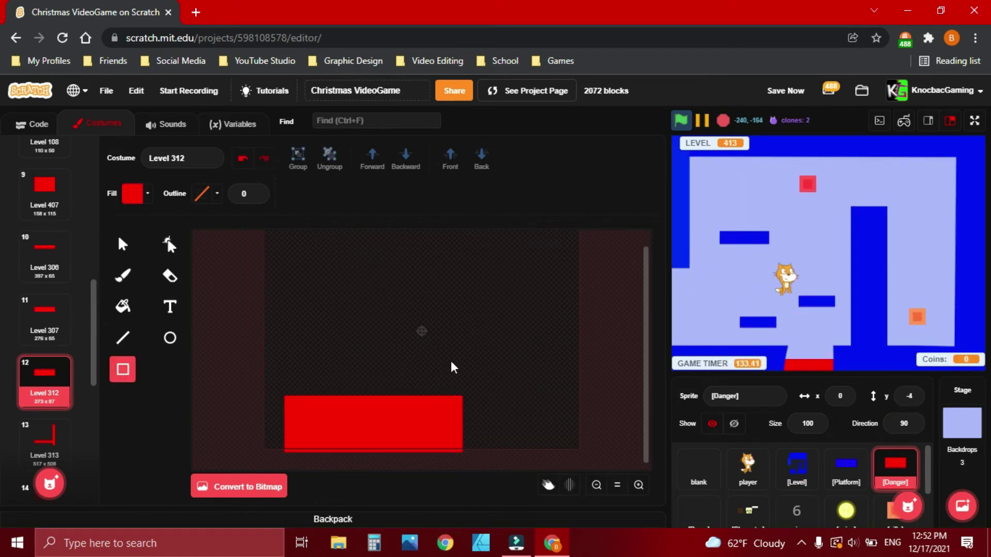
- Steer the cat across level 413's platforms, dashing right and back to the middle
key("Left")
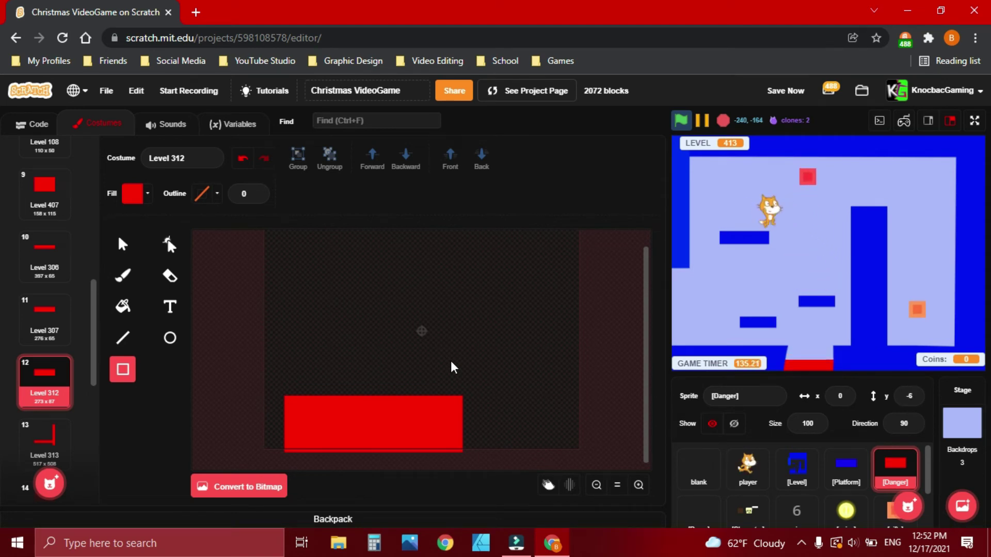
key("Right")
key("Up")
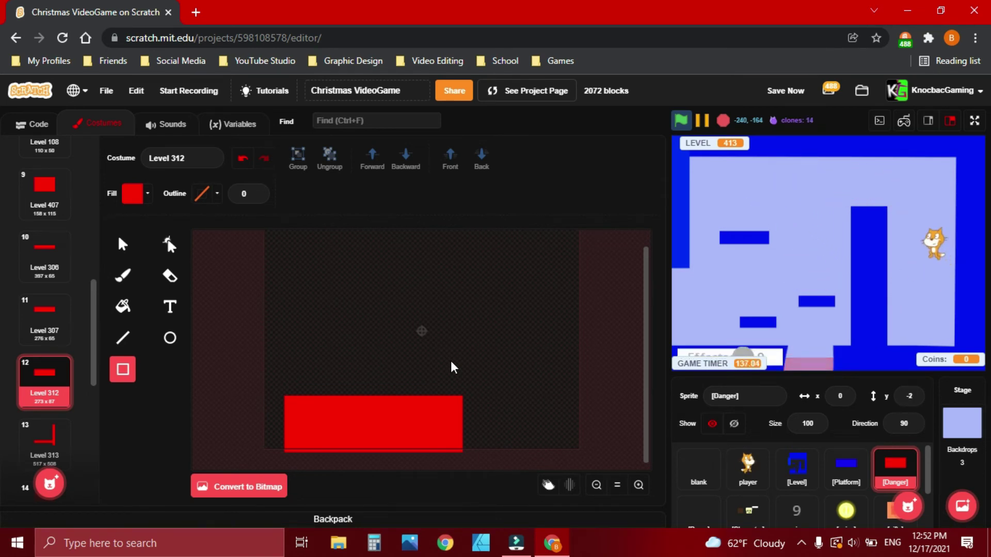
key("Left")
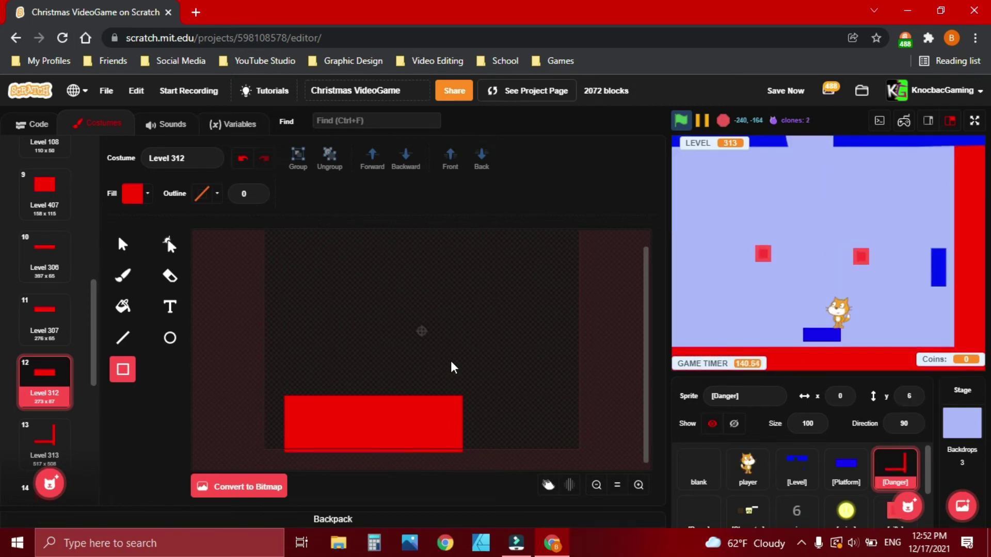
- Run and jump the cat through level 312 across the blue platform into level 212
key("Right")
key("Up")
key("Left")
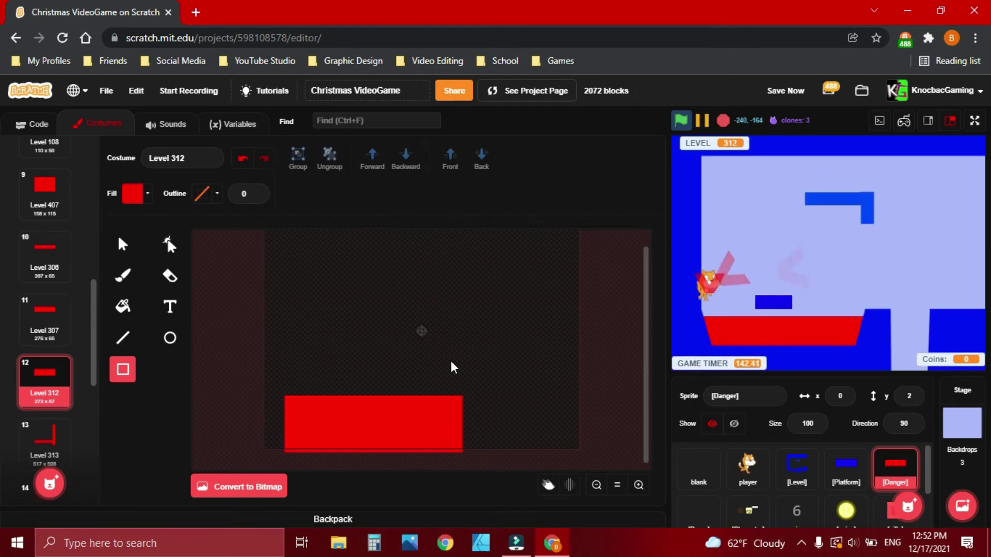
key("Right")
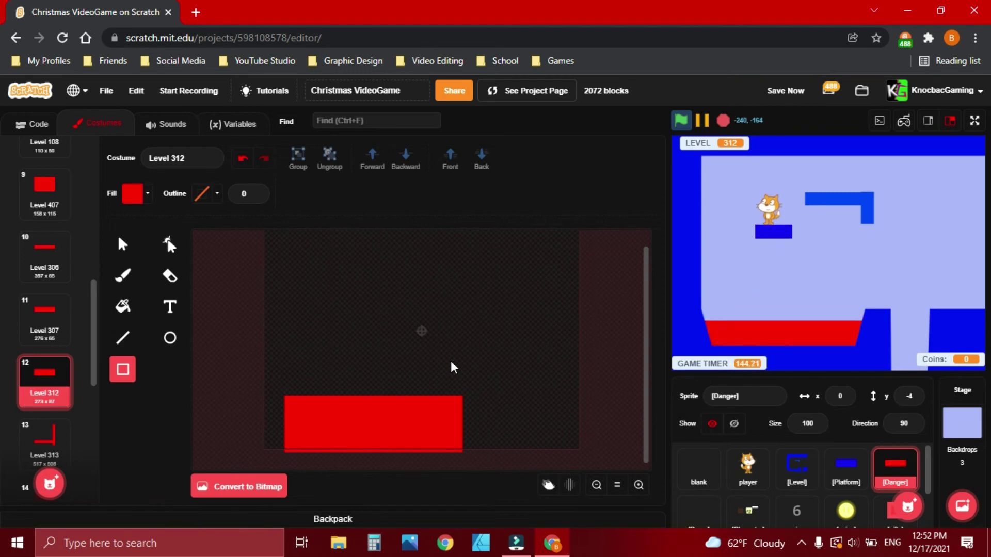
key("Right")
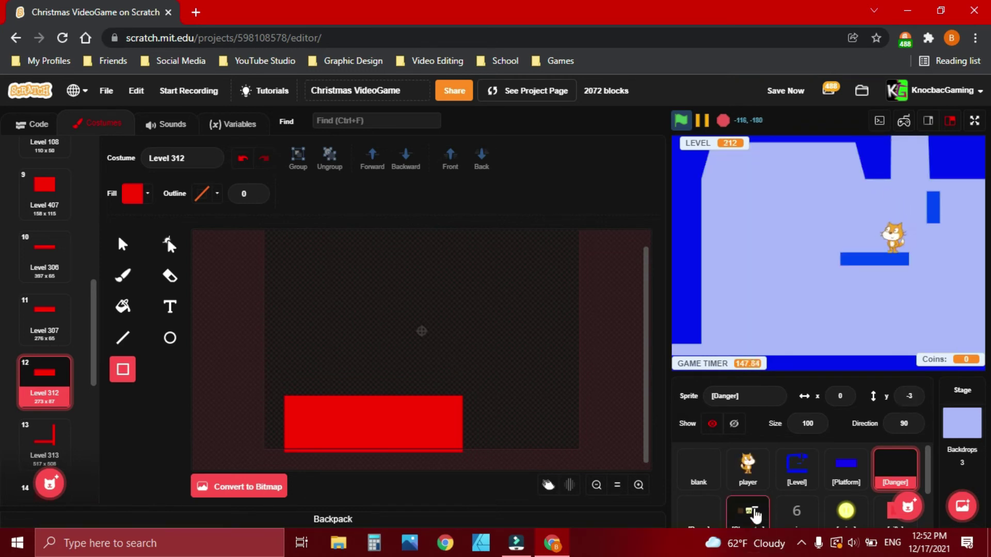
- In Level 212, copy a platform, move a small one beside the left wall and widen it
left_click(796, 465)
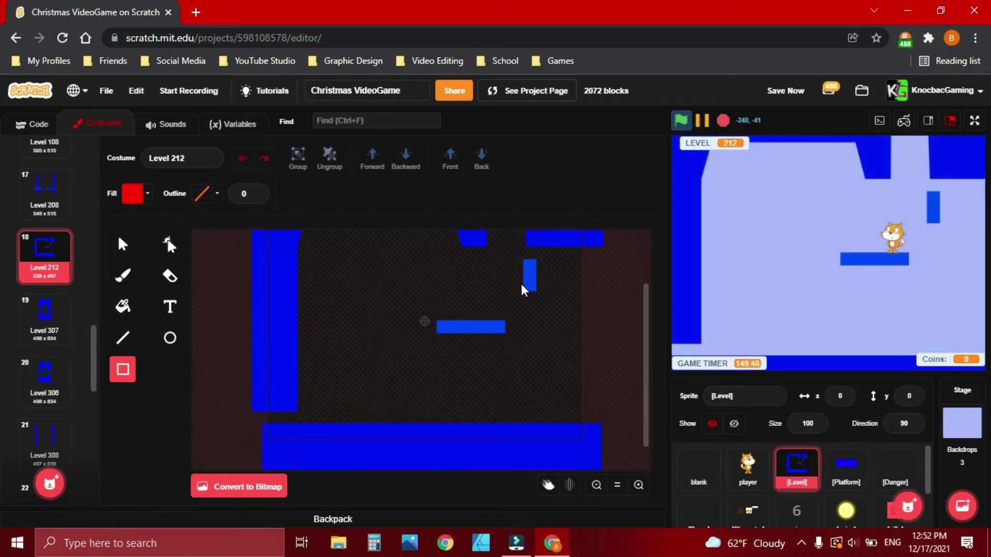
left_click(122, 246)
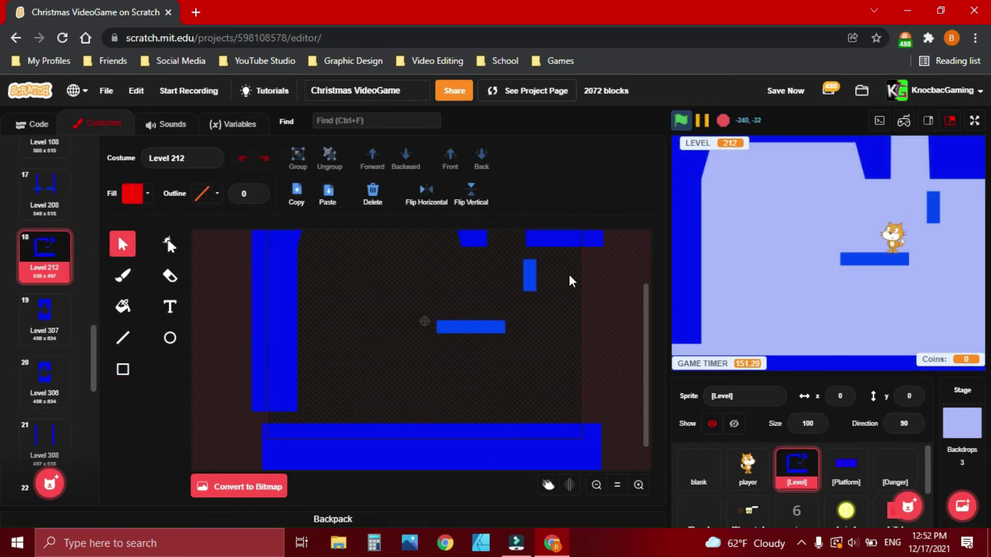
mouse_move(495, 333)
left_mouse_down()
mouse_move(506, 318)
mouse_move(365, 293)
mouse_move(313, 360)
left_mouse_up()
left_click(295, 397)
left_click_drag(275, 411, 289, 428)
left_click(320, 358)
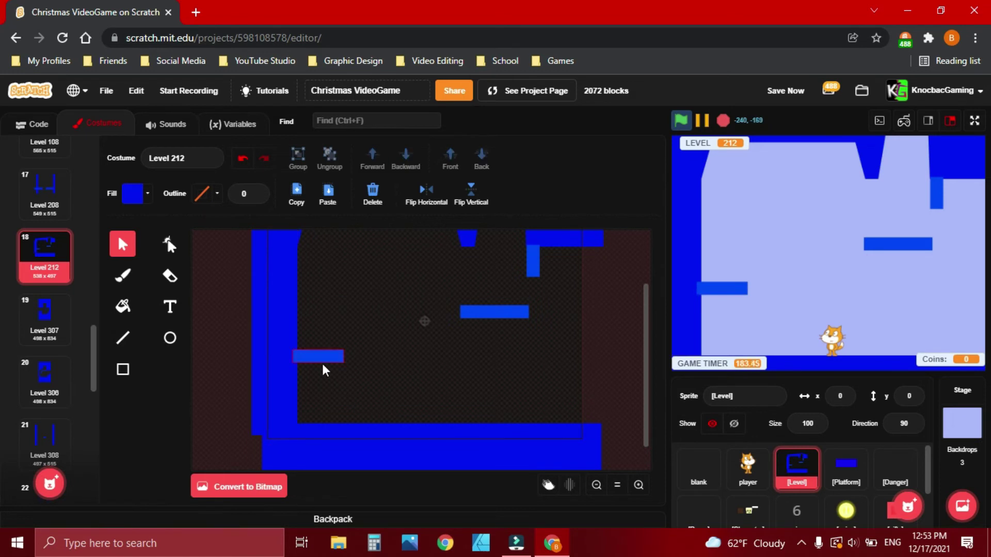
left_click(333, 359)
mouse_move(344, 357)
left_mouse_down()
mouse_move(355, 357)
mouse_move(351, 371)
left_mouse_up()
- Draw a short rectangular pillar on Level 212's floor and nudge it slightly left
left_click(125, 371)
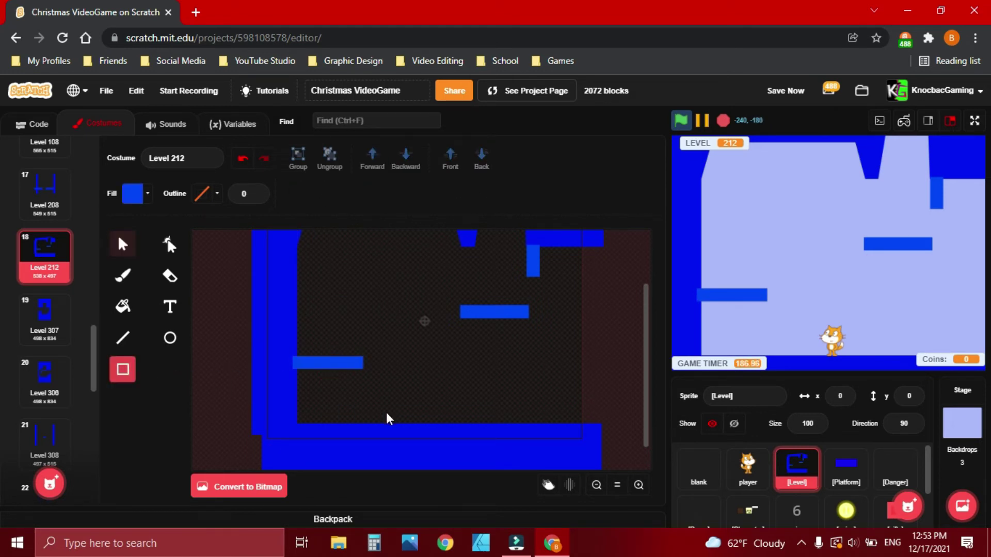
left_click_drag(410, 429, 402, 400)
left_click(122, 245)
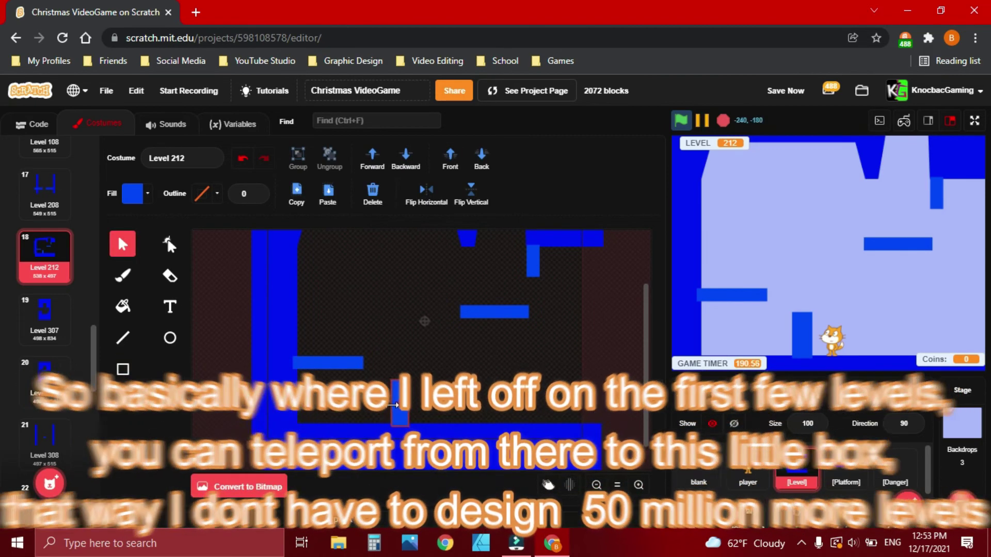
left_click(462, 329)
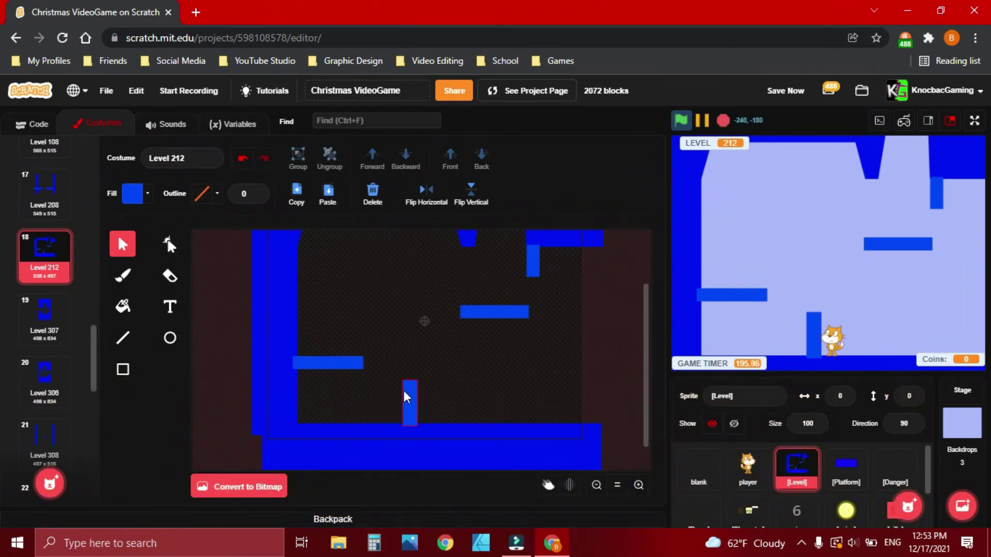
left_click_drag(404, 393, 399, 394)
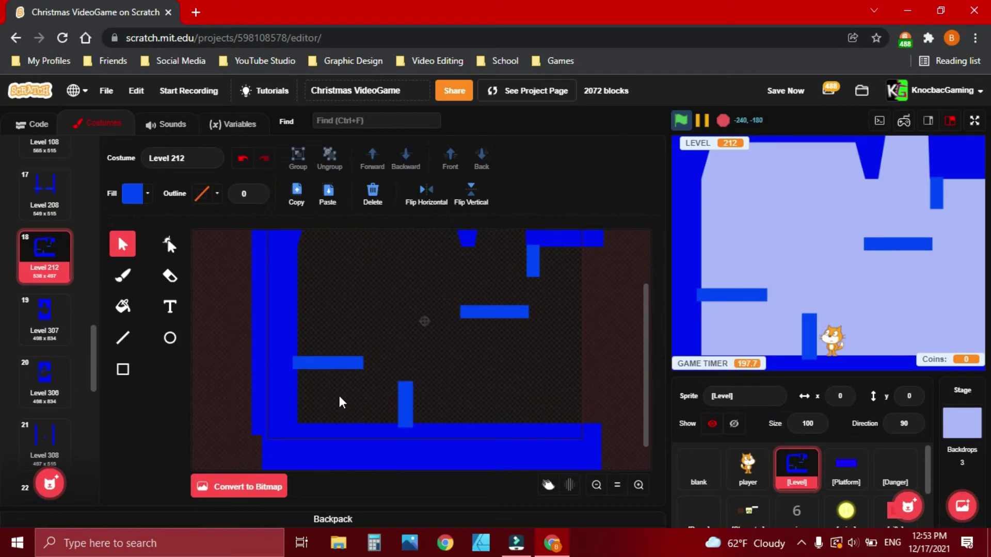
- Switch between the Danger and Level sprites, ending with Danger selected
left_click(886, 476)
left_click(797, 469)
left_click(887, 481)
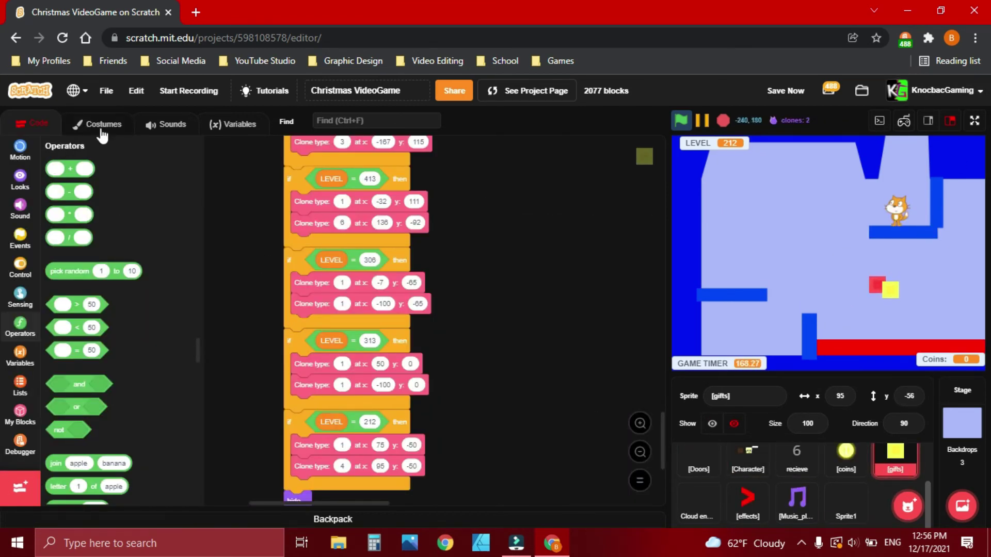
scroll(829, 468, "up", 2)
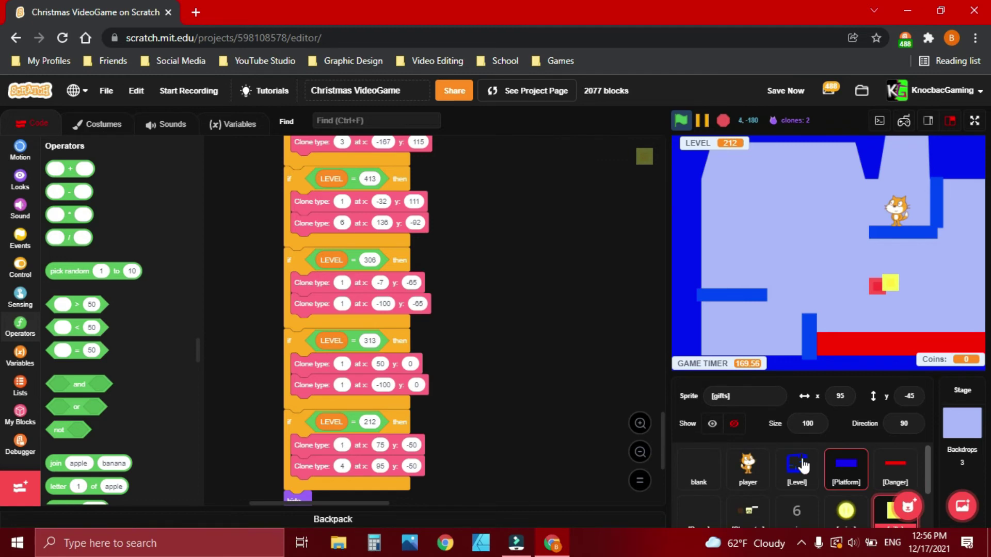
- Move from the Platform and Level sprites to the Doors sprite's Level 212 costume
left_click(843, 466)
left_click(801, 463)
scroll(859, 468, "down", 2)
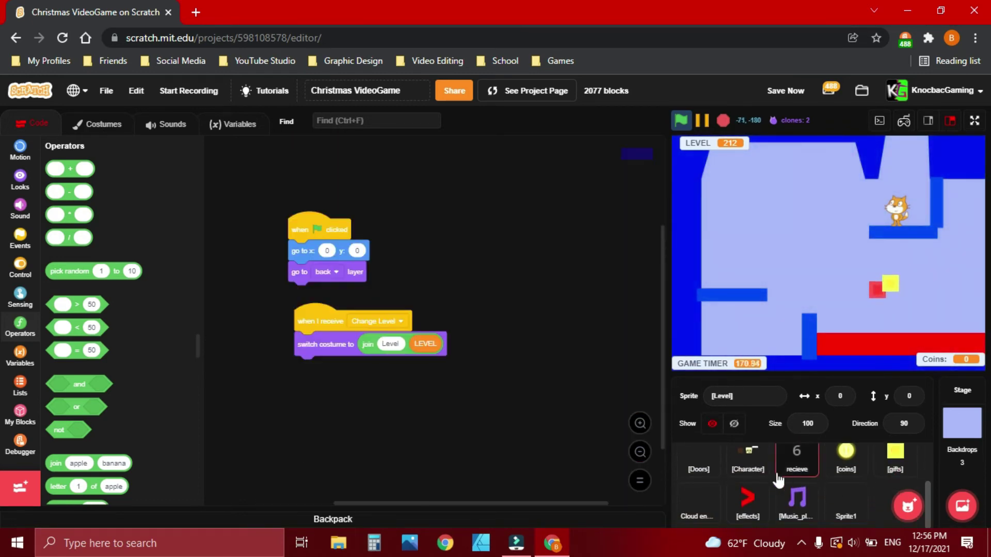
left_click(718, 471)
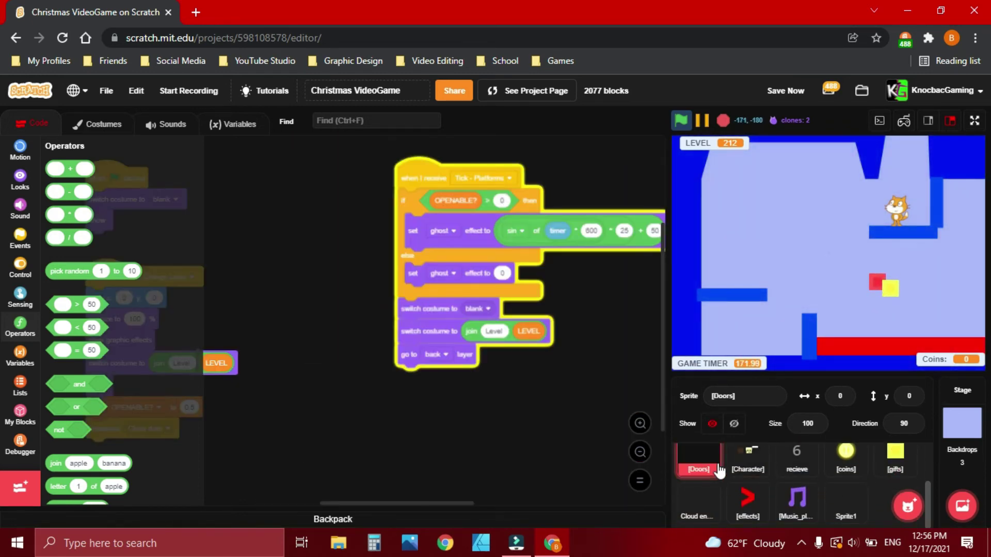
left_click(94, 124)
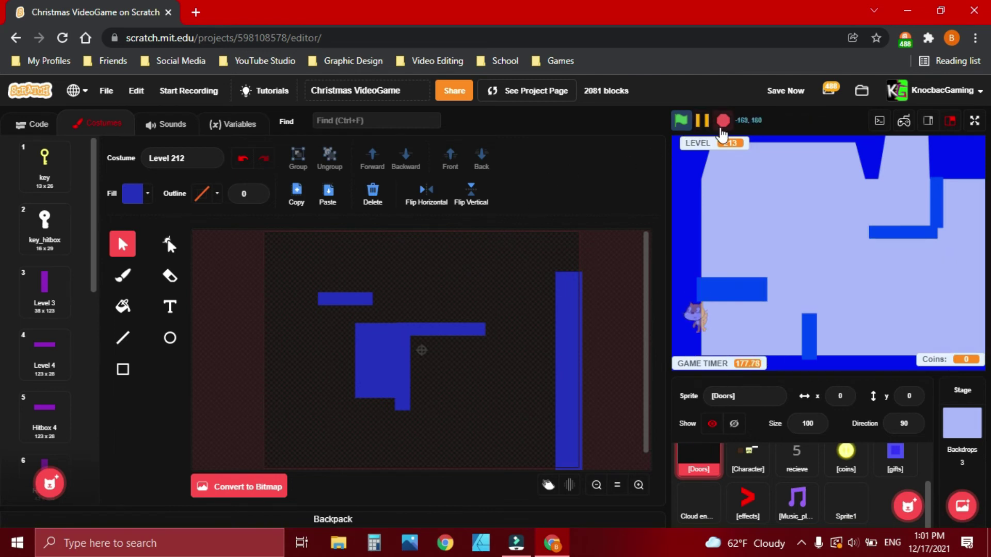
scroll(78, 358, "down", 2)
scroll(78, 358, "down", 5)
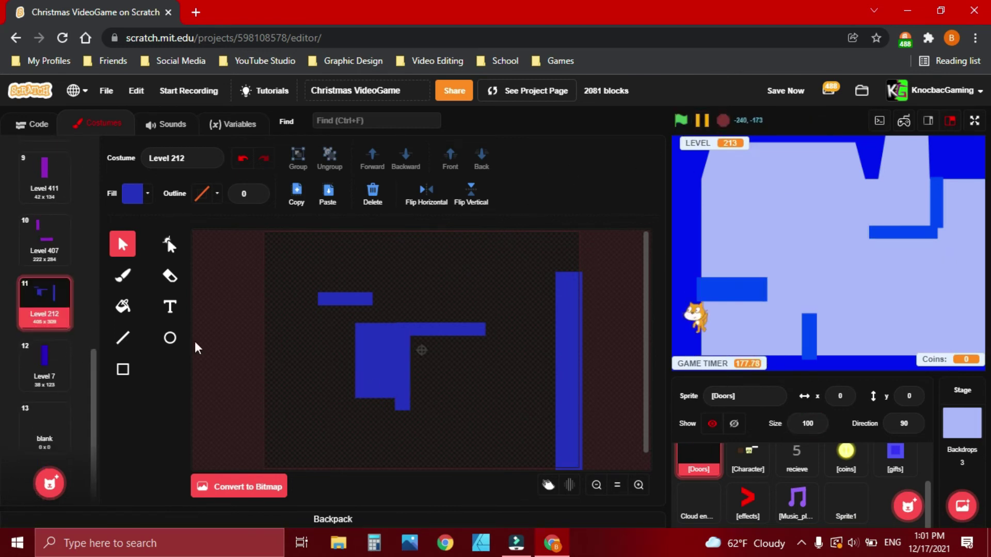
- Duplicate the Doors Level 212 costume as 'Level 213', save, and clear its shapes
right_click(65, 317)
left_click(78, 326)
type("3")
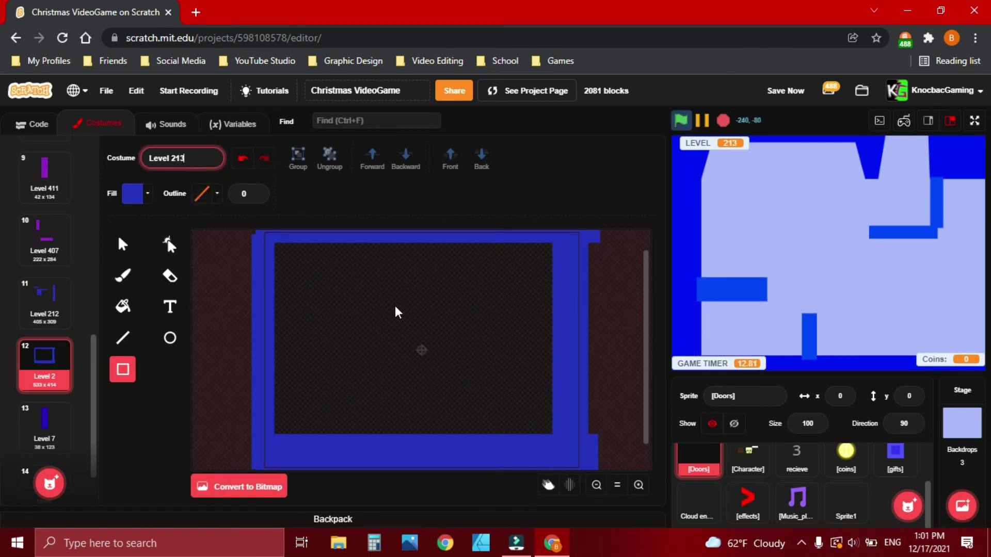
key("Return")
key("ctrl+s")
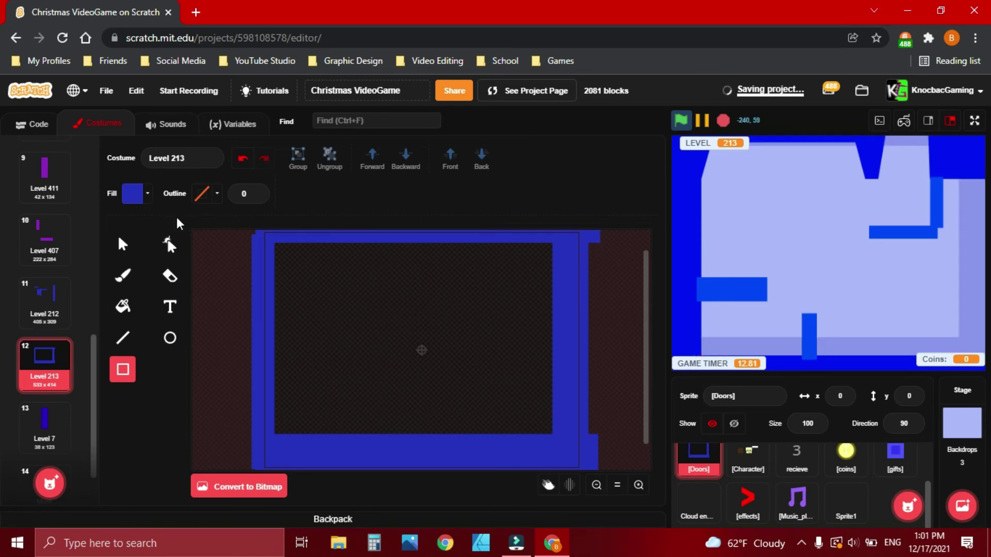
key("ctrl+a")
left_click(374, 195)
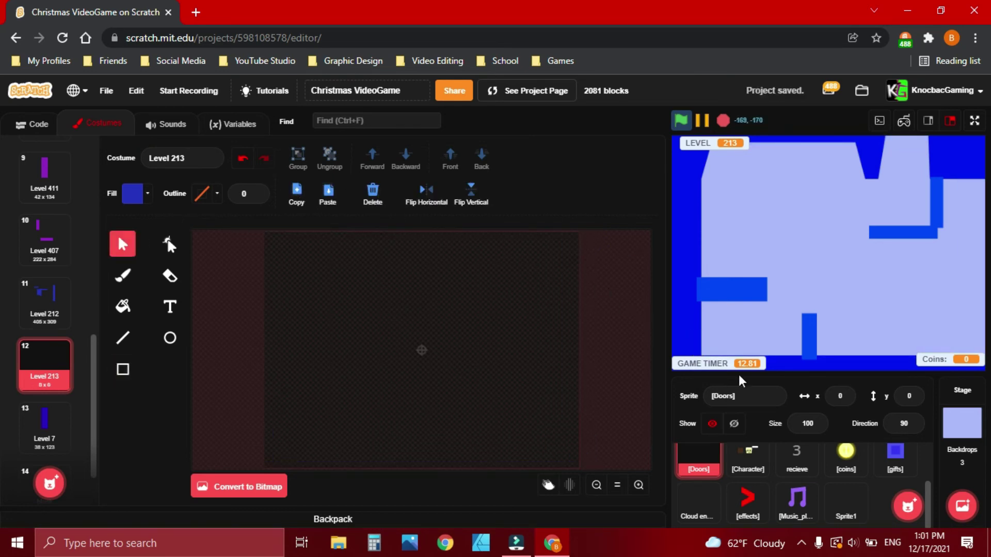
scroll(867, 470, "up", 2)
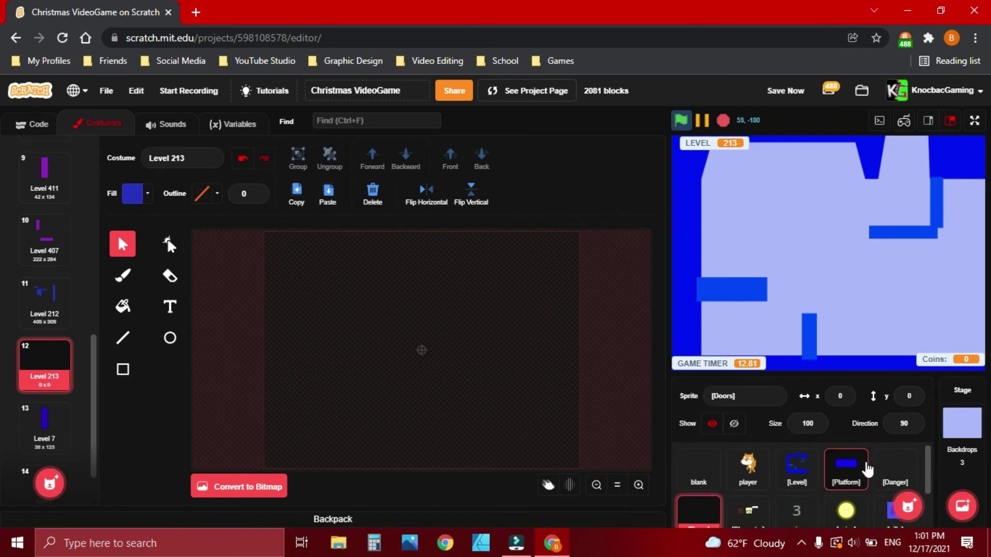
- Make the Level 213 room's bottom wall thinner by dragging its top edge down
left_click(797, 467)
left_click(410, 415)
left_click_drag(429, 405, 429, 425)
left_click(422, 374)
type("313")
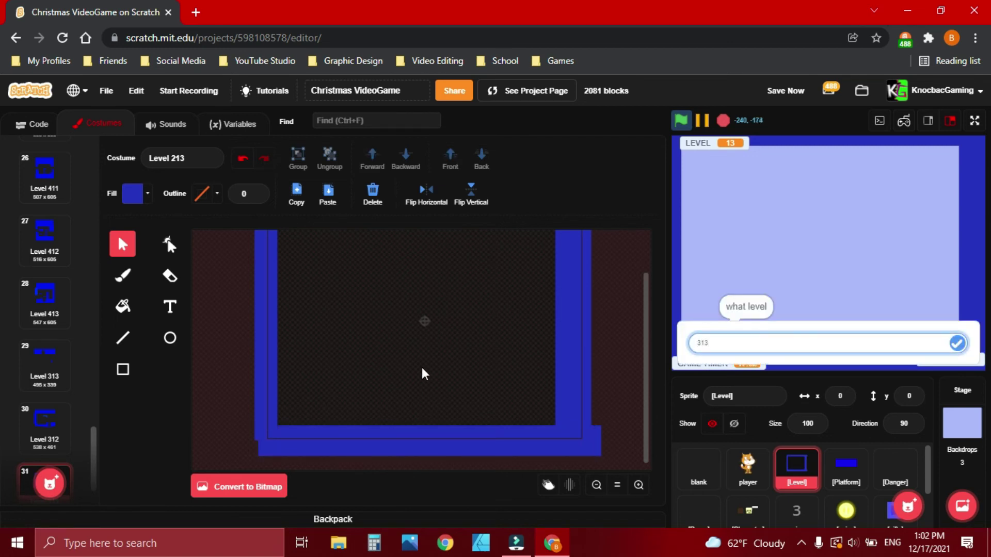
- Start a playtest at the chosen level and run the cat through level 212
key("Return")
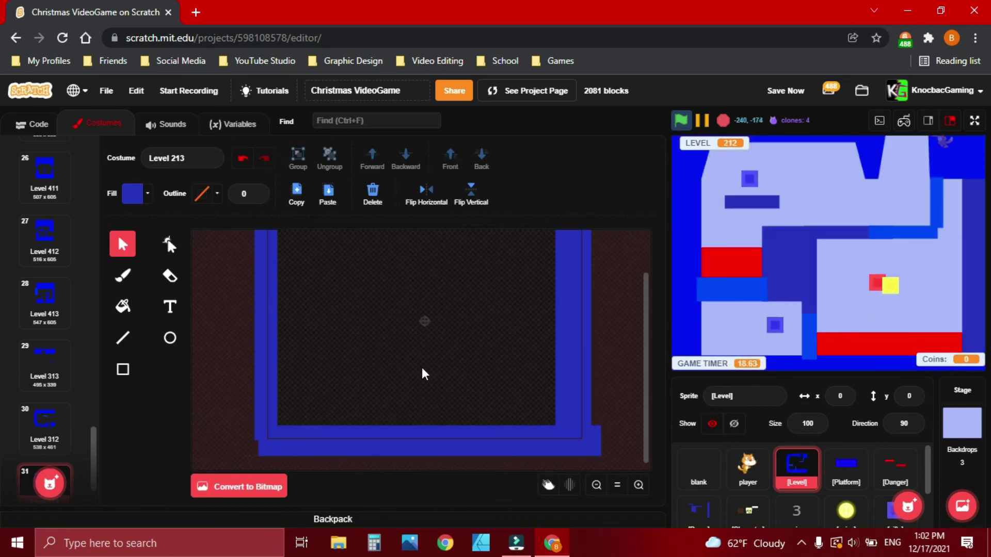
key("Left")
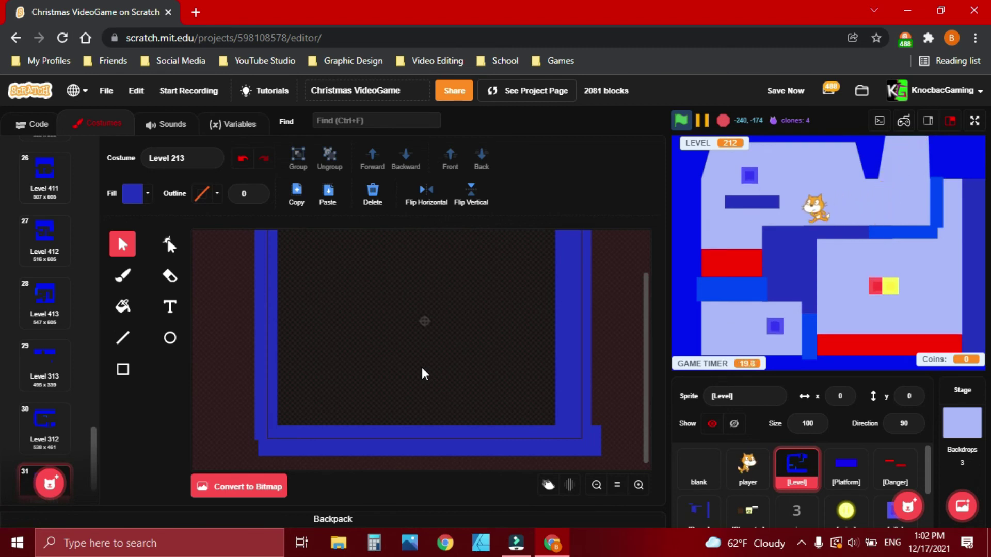
key("Right")
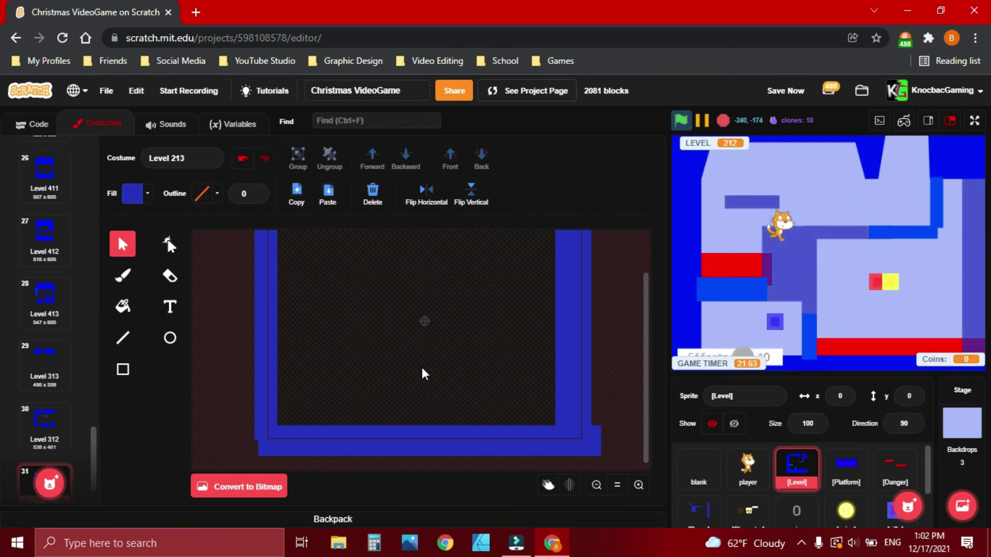